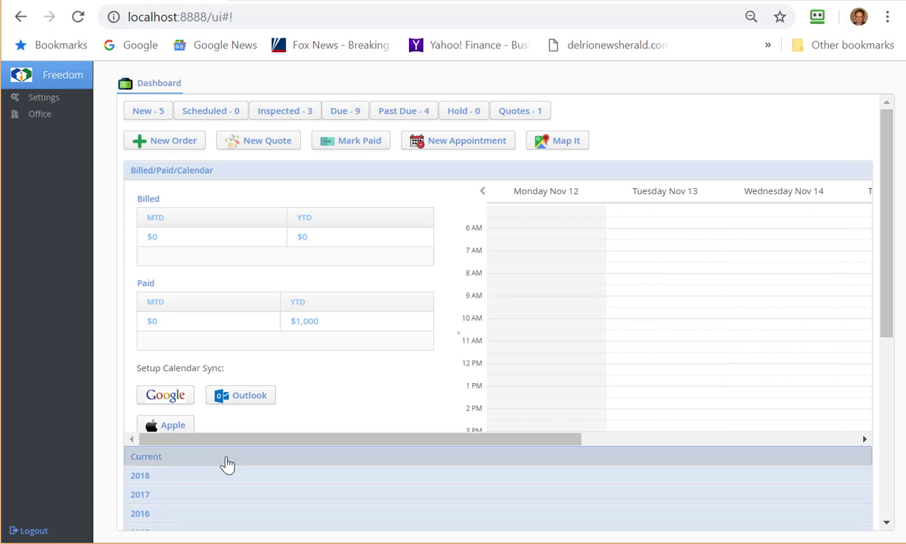
# Open the contact attempts log for the new 1004UAD order due 10/01/2017 in the current orders.
pyautogui.click(227, 457)
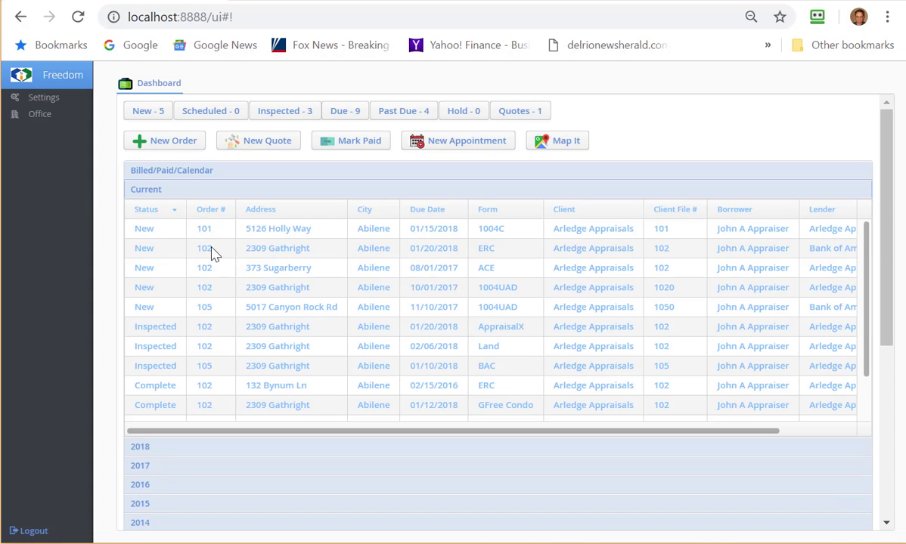
pyautogui.click(246, 288)
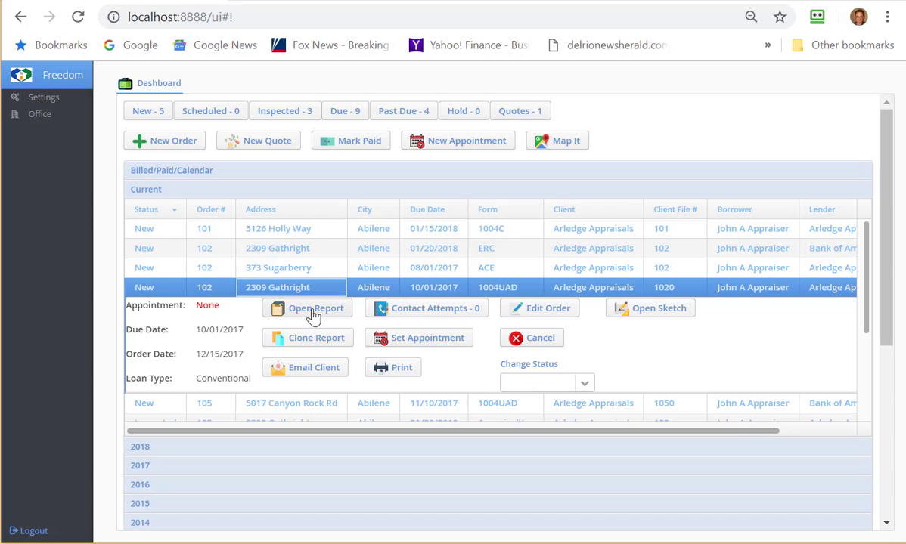
pyautogui.click(388, 314)
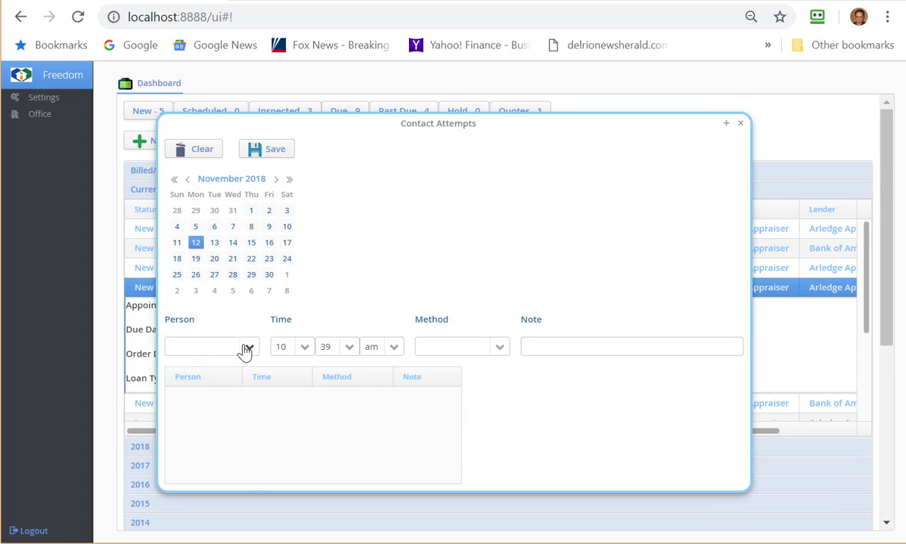
# Log a contact attempt to the Borrower by Cell with the note "left message", save it and close the log.
pyautogui.click(245, 347)
pyautogui.click(205, 395)
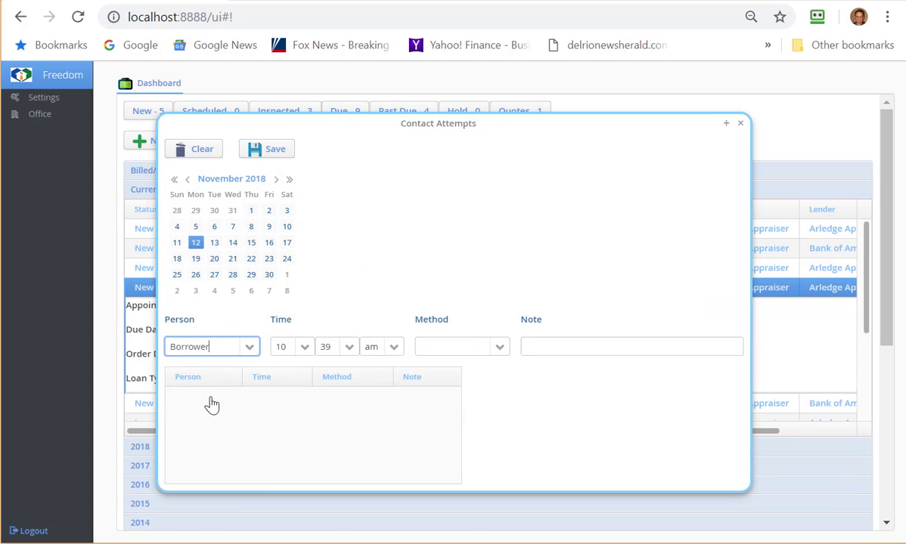
pyautogui.click(497, 349)
pyautogui.click(455, 421)
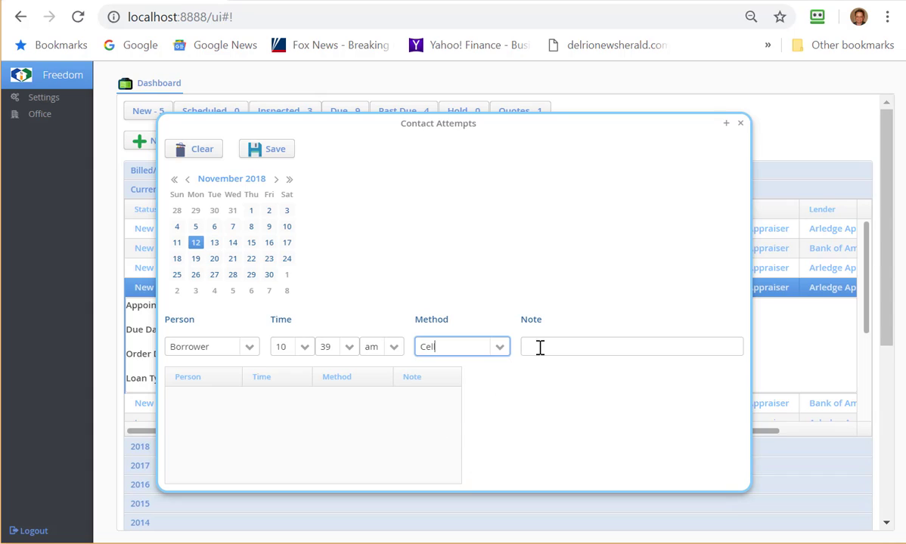
pyautogui.click(541, 347)
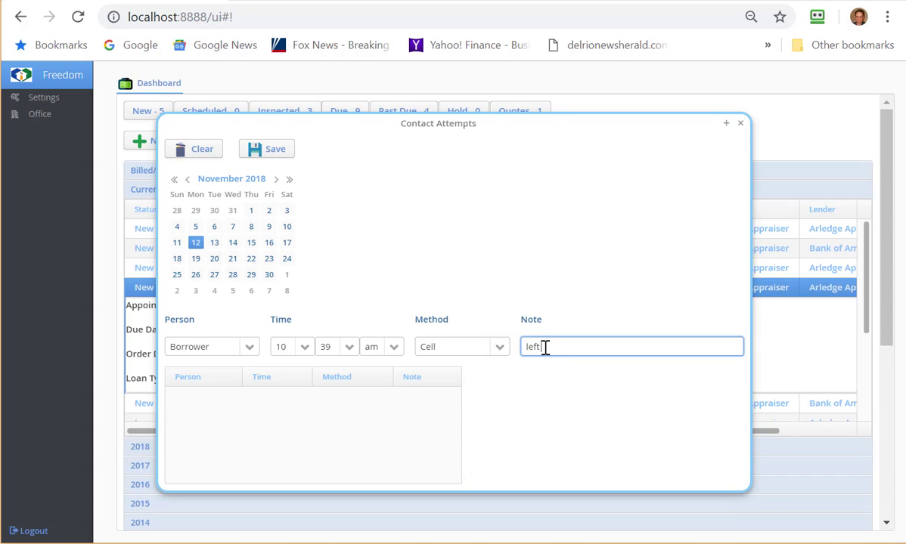
pyautogui.write('left message')
pyautogui.click(253, 154)
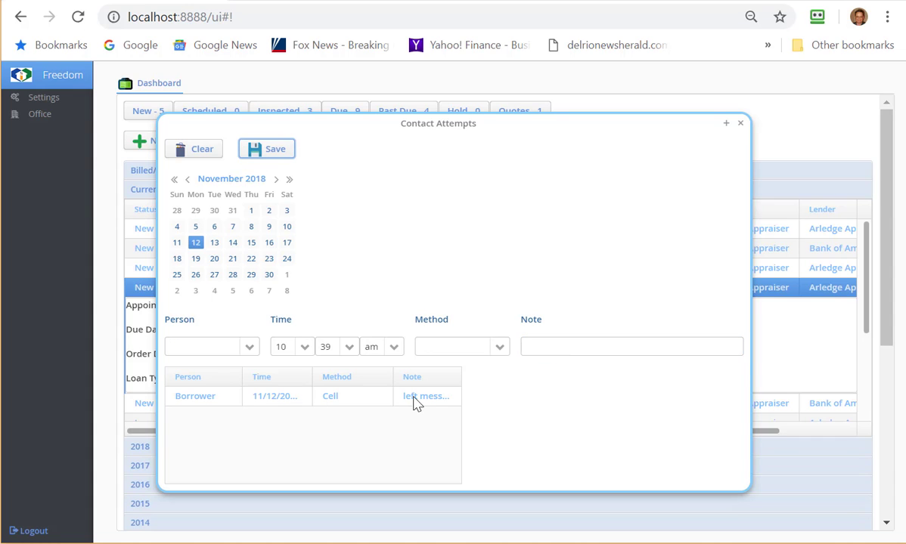
pyautogui.click(740, 124)
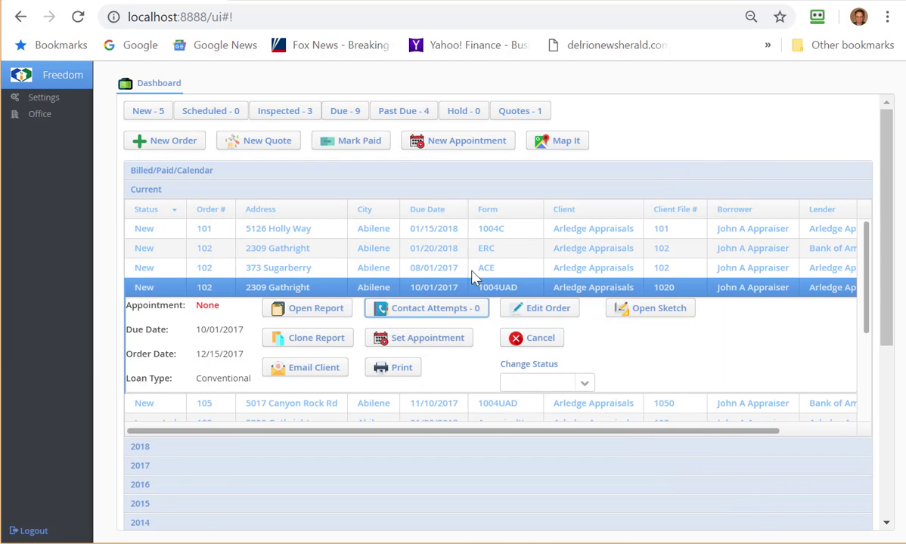
# Set and save an appointment for the order on November 14, 2018 at 7:20 AM with a 0:30 duration.
pyautogui.click(384, 342)
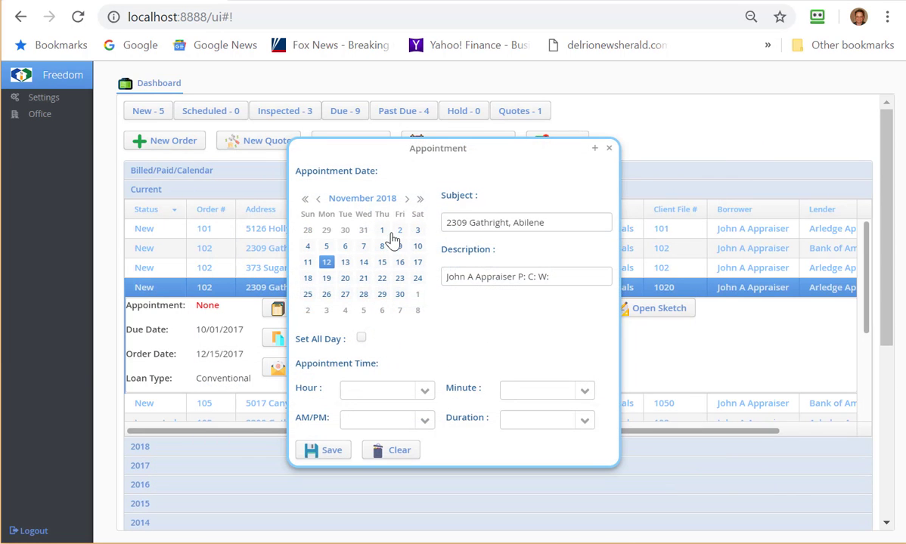
pyautogui.click(363, 262)
pyautogui.click(426, 393)
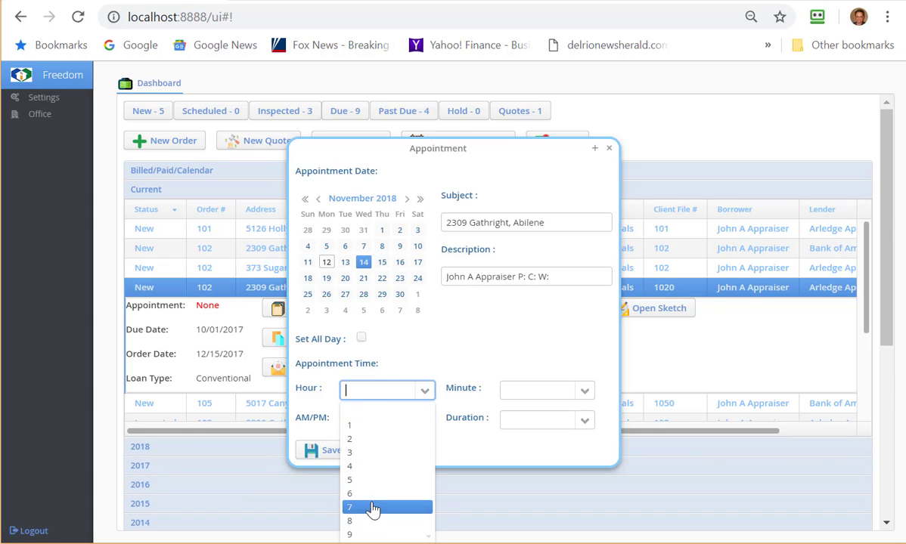
pyautogui.click(372, 505)
pyautogui.click(426, 421)
pyautogui.click(403, 456)
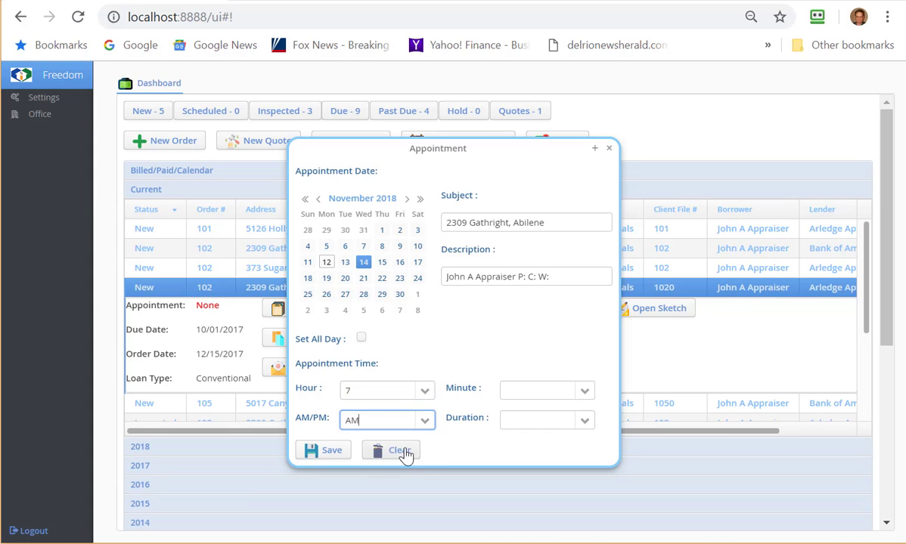
pyautogui.click(586, 396)
pyautogui.click(538, 480)
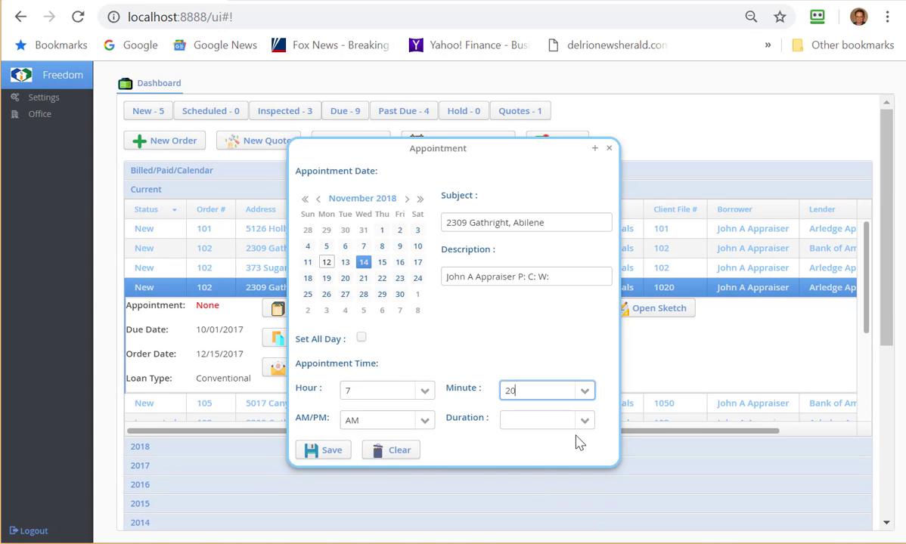
pyautogui.click(582, 427)
pyautogui.click(554, 317)
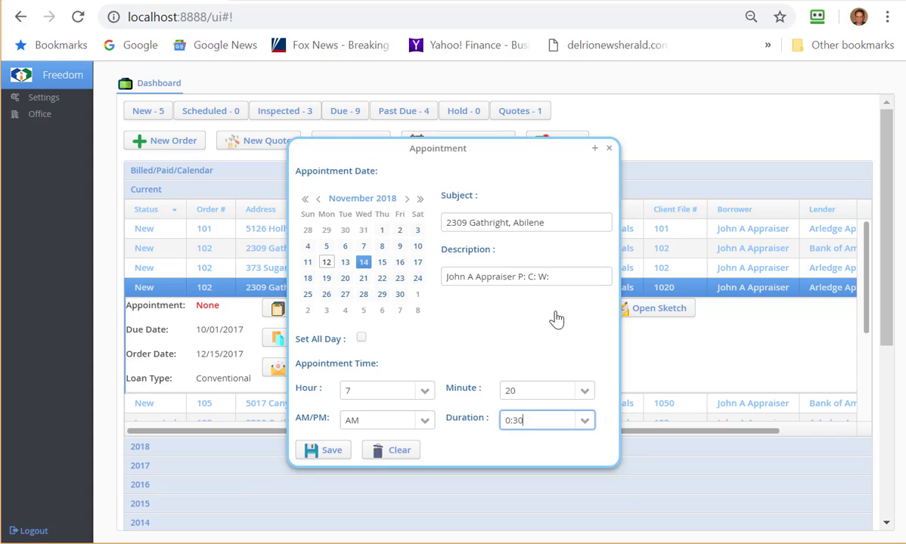
pyautogui.click(310, 450)
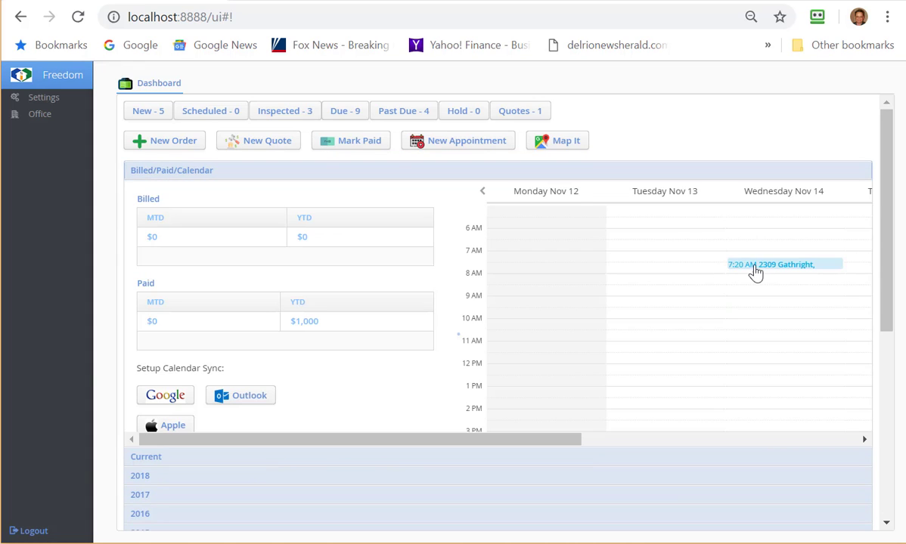
pyautogui.moveTo(758, 273)
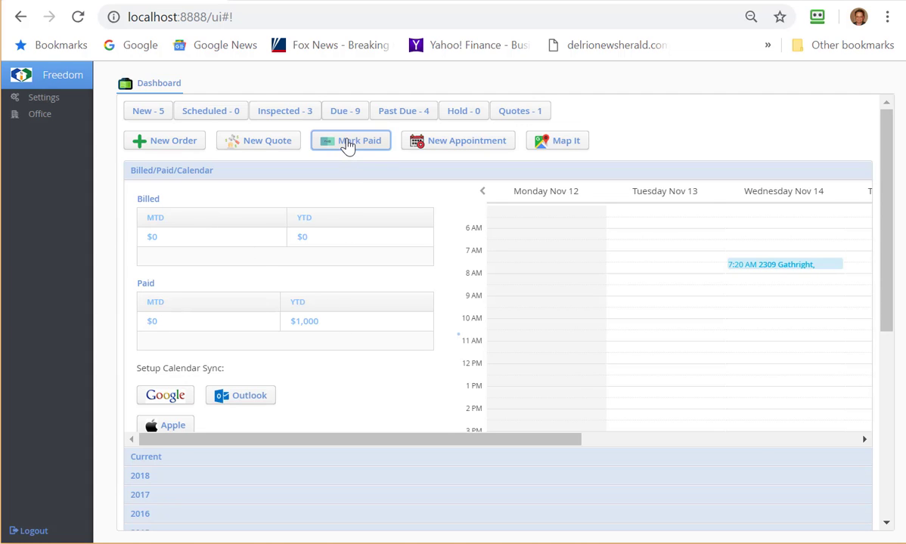
# Fill in a Check payment of 700 for the first three completed orders, and close the payments form without saving.
pyautogui.click(348, 143)
pyautogui.click(332, 180)
pyautogui.click(333, 200)
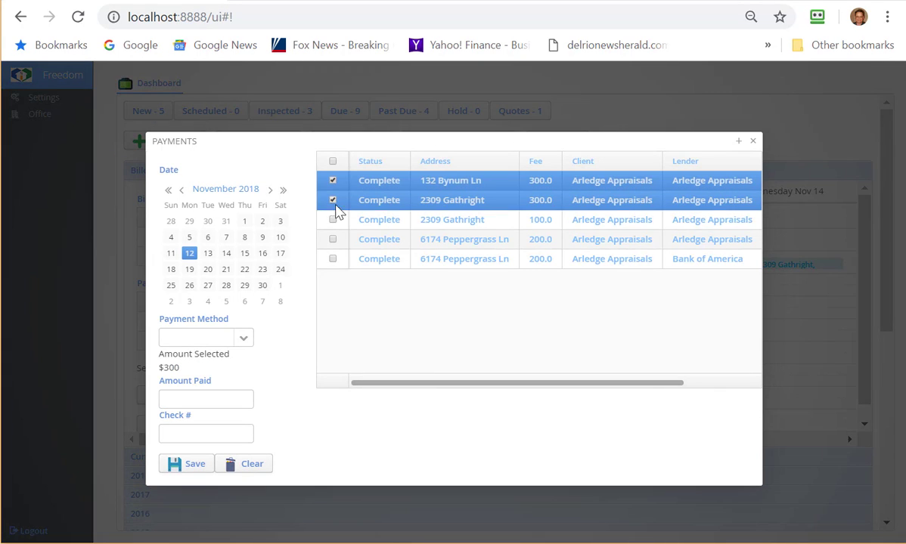
pyautogui.click(333, 219)
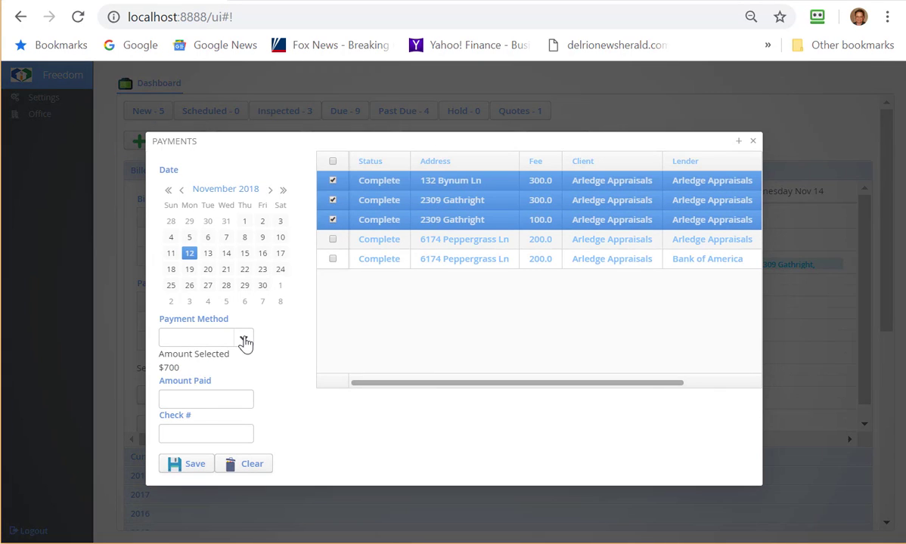
pyautogui.click(242, 337)
pyautogui.click(218, 374)
pyautogui.click(210, 399)
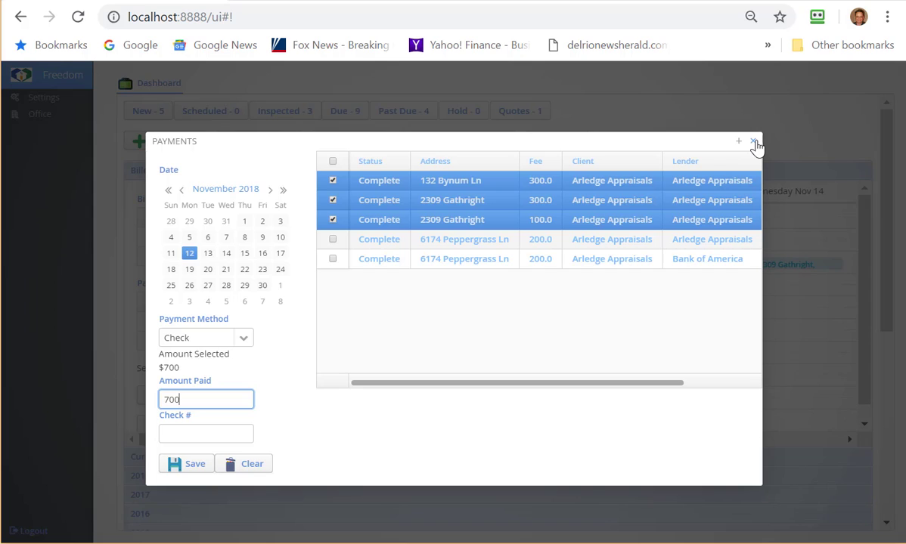
pyautogui.click(753, 142)
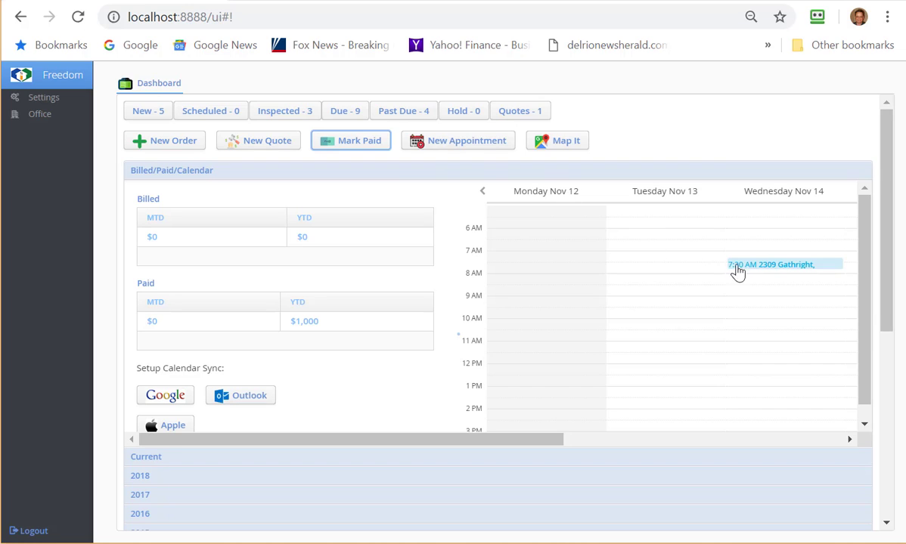
# Open the sketch editor for the 1004UAD order with Appointment status in the current orders.
pyautogui.click(253, 458)
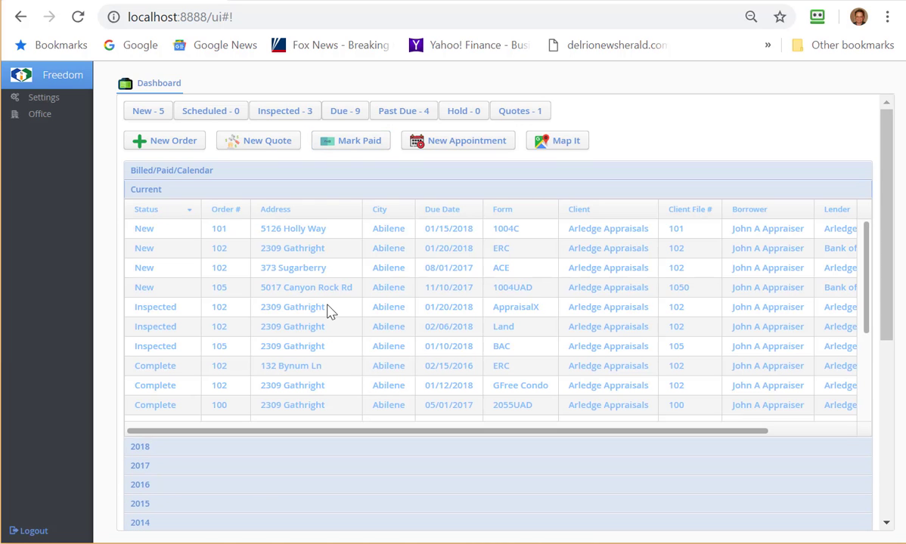
pyautogui.scroll(-2, 284, 326)
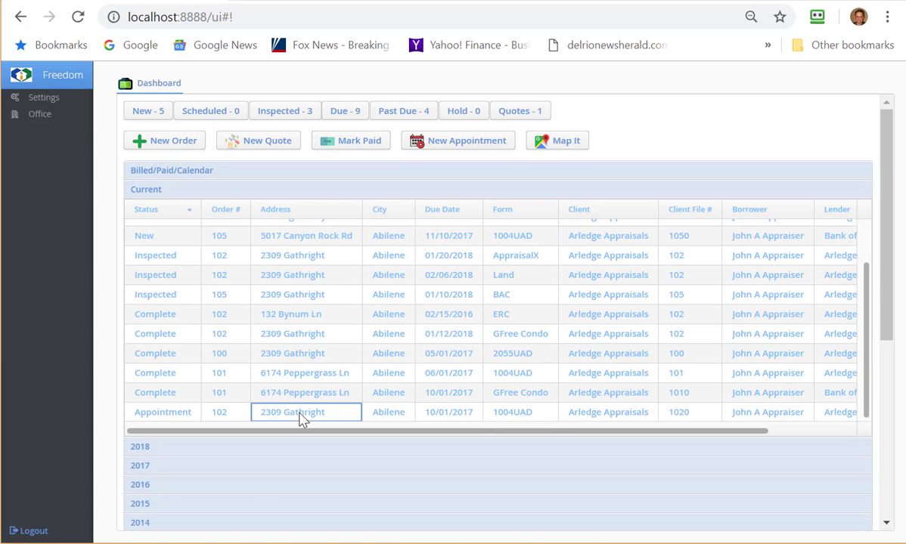
pyautogui.click(300, 414)
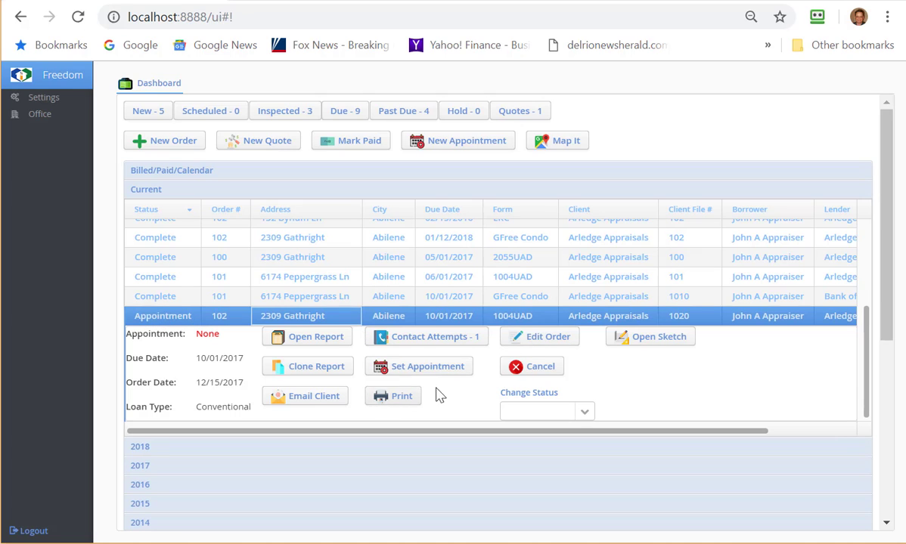
pyautogui.click(647, 345)
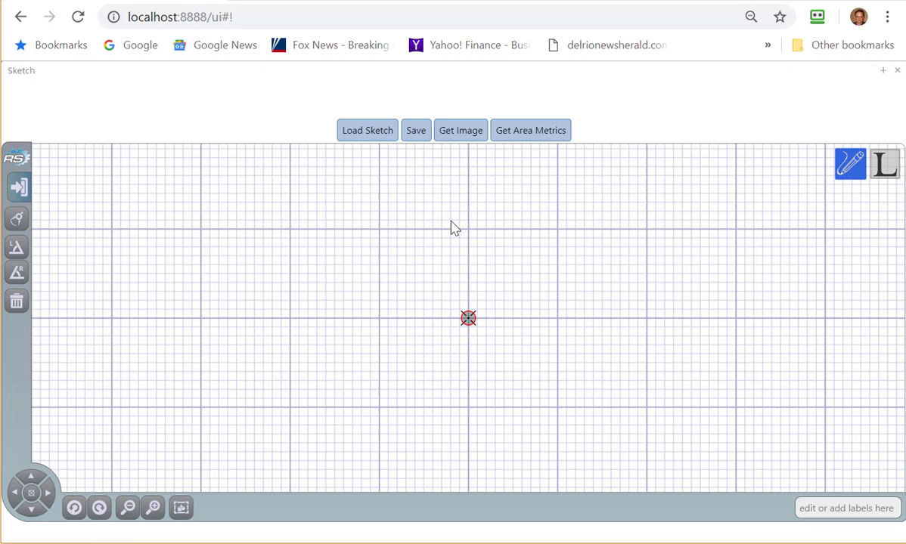
# Draw the first three walls of the floor outline: about 22 ft leftward, 16 ft up and 34 ft rightward.
pyautogui.click(20, 493)
pyautogui.click(28, 494)
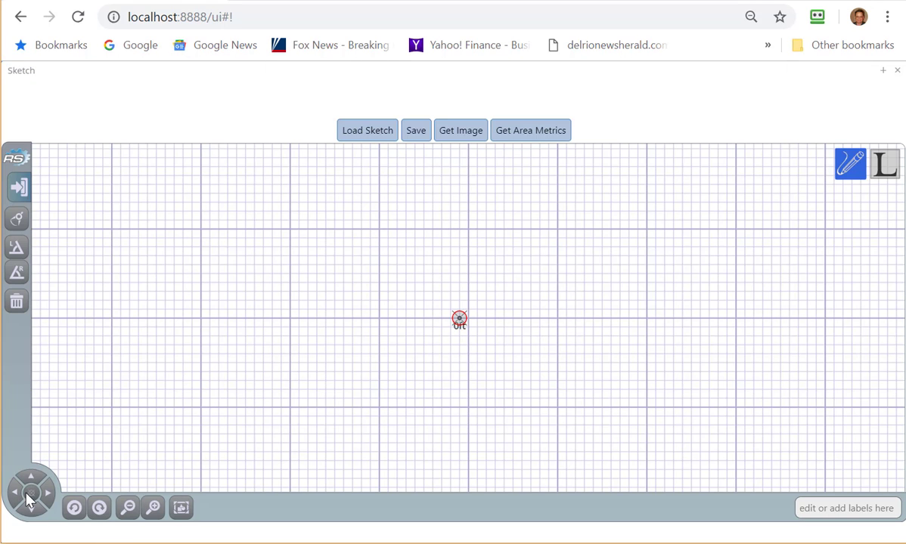
pyautogui.click(263, 320)
pyautogui.click(263, 176)
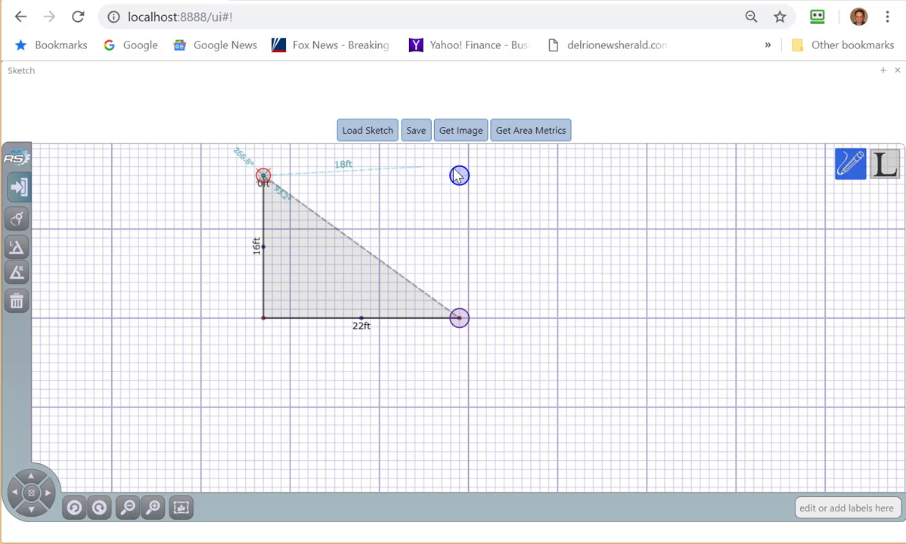
pyautogui.click(565, 176)
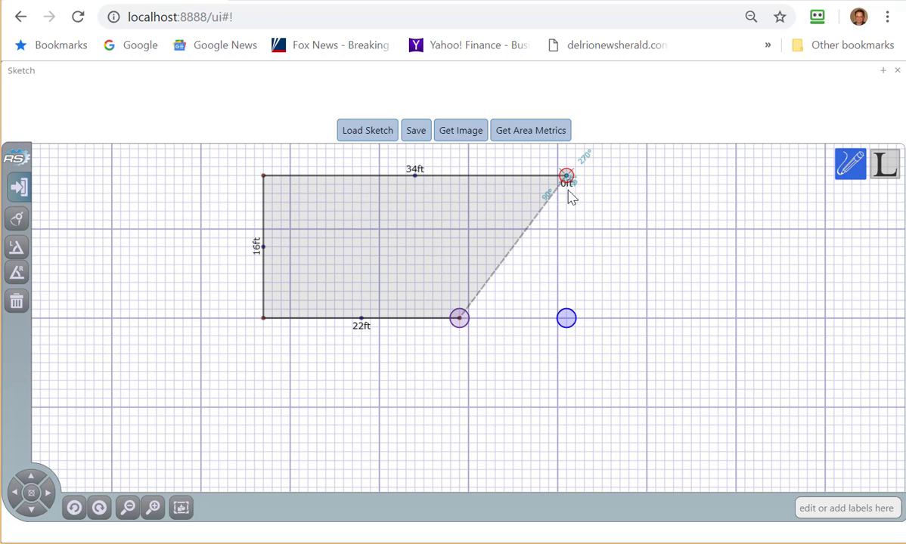
# Draw the right side with a 7 ft wall, a 2.2 ft, 3 ft and 2.2 ft bay and a 4 ft wall, and close the outline.
pyautogui.click(566, 239)
pyautogui.click(584, 250)
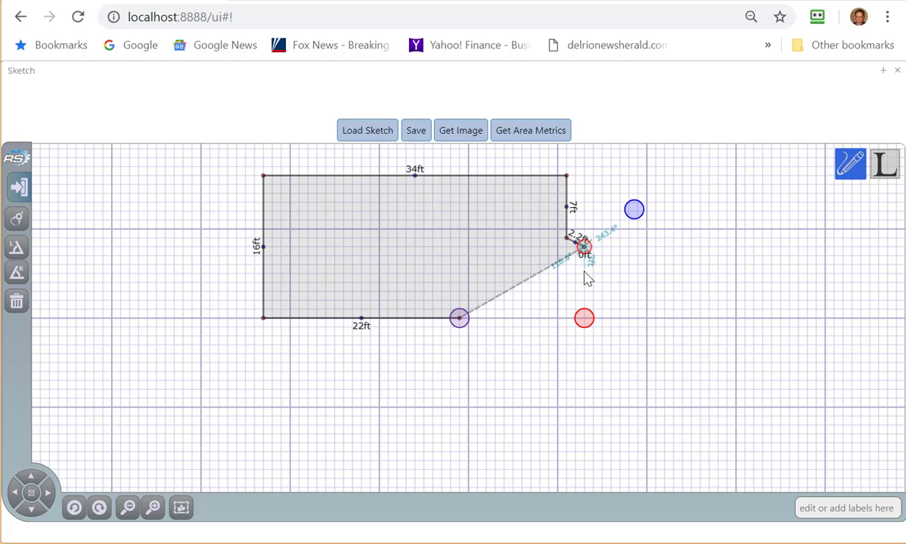
pyautogui.click(584, 275)
pyautogui.click(566, 283)
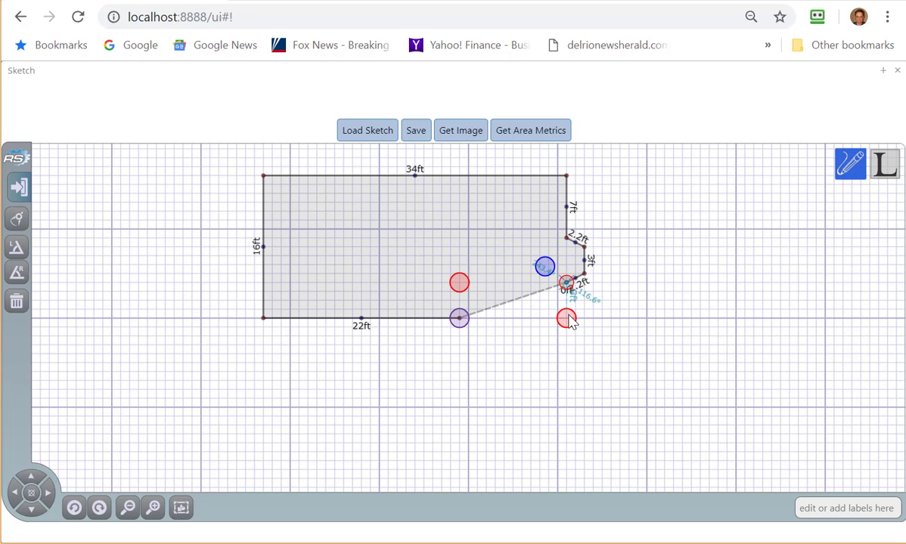
pyautogui.click(566, 318)
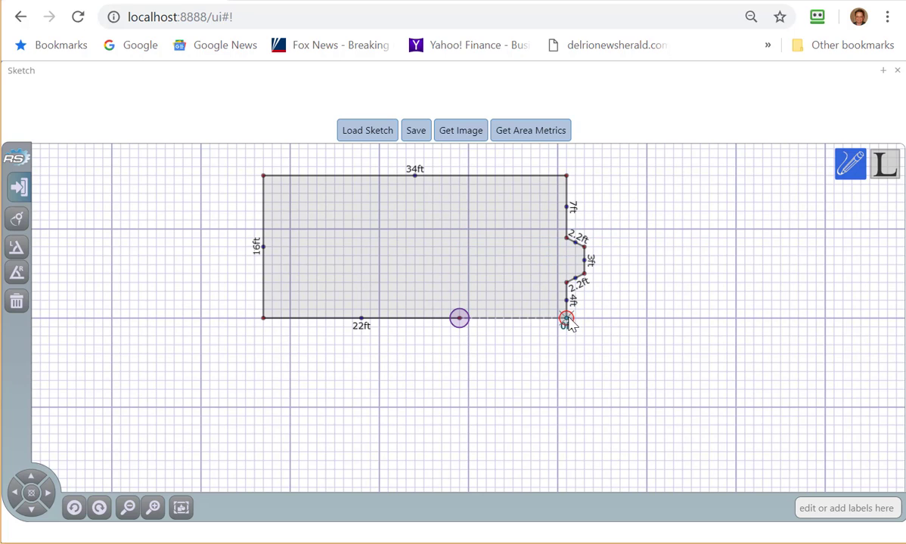
pyautogui.click(459, 319)
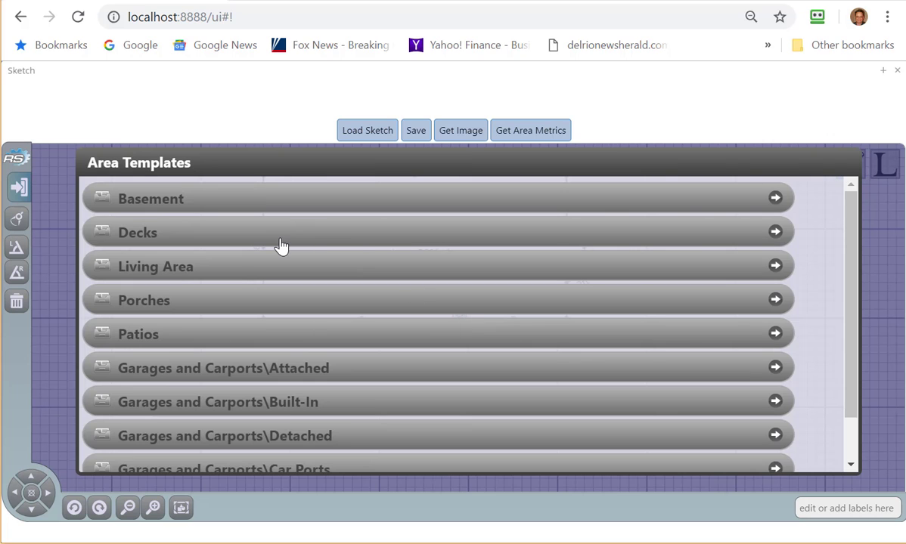
# Classify the closed area as First Floor under Living Area, then save the sketch and close the editor.
pyautogui.click(237, 274)
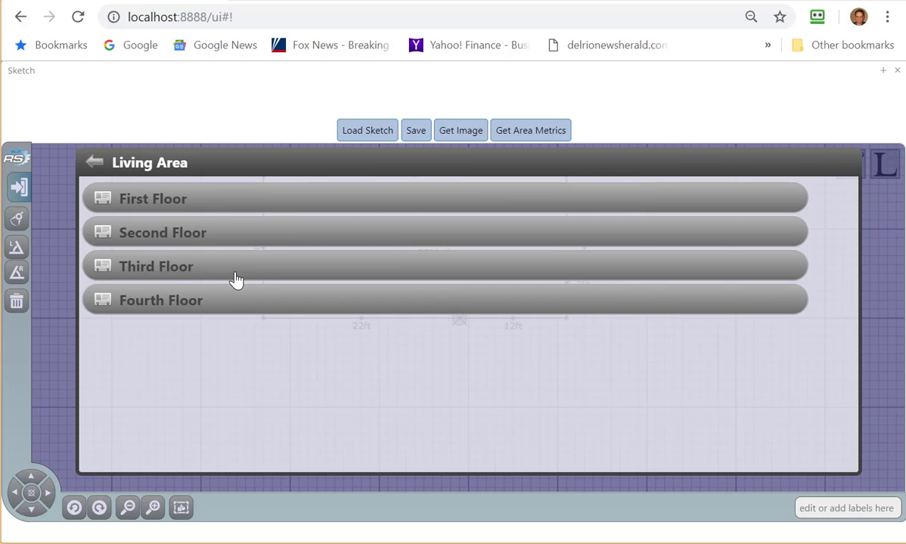
pyautogui.click(227, 201)
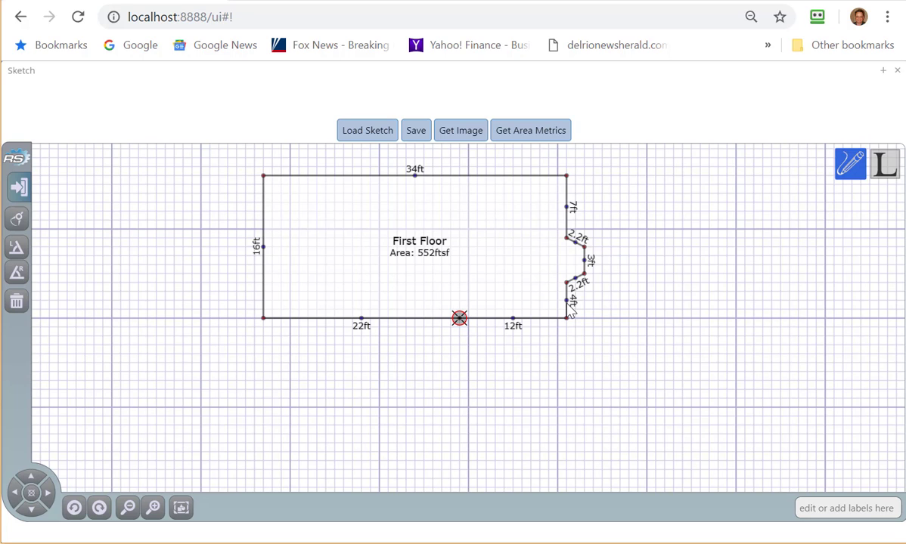
pyautogui.click(421, 141)
pyautogui.click(610, 117)
pyautogui.click(897, 70)
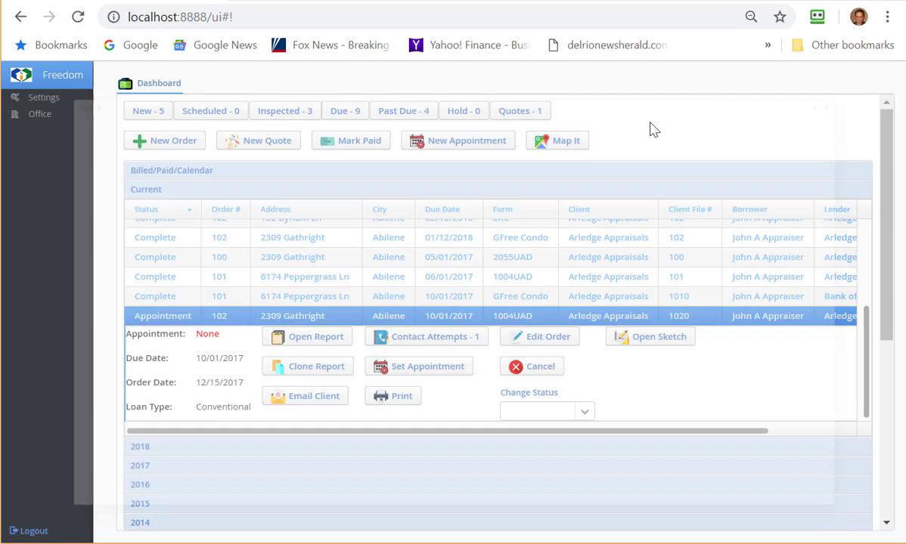
# View the email form for the order's client and close it without sending.
pyautogui.click(299, 403)
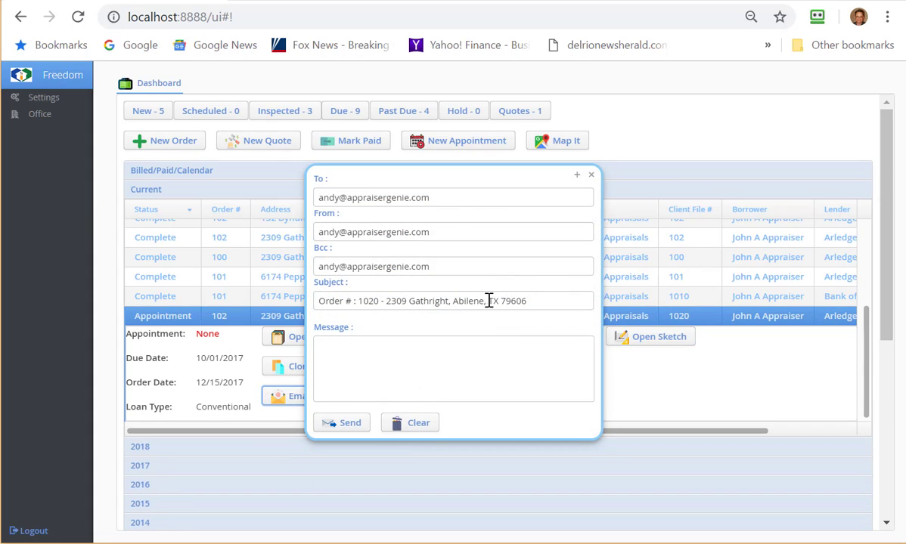
pyautogui.click(590, 175)
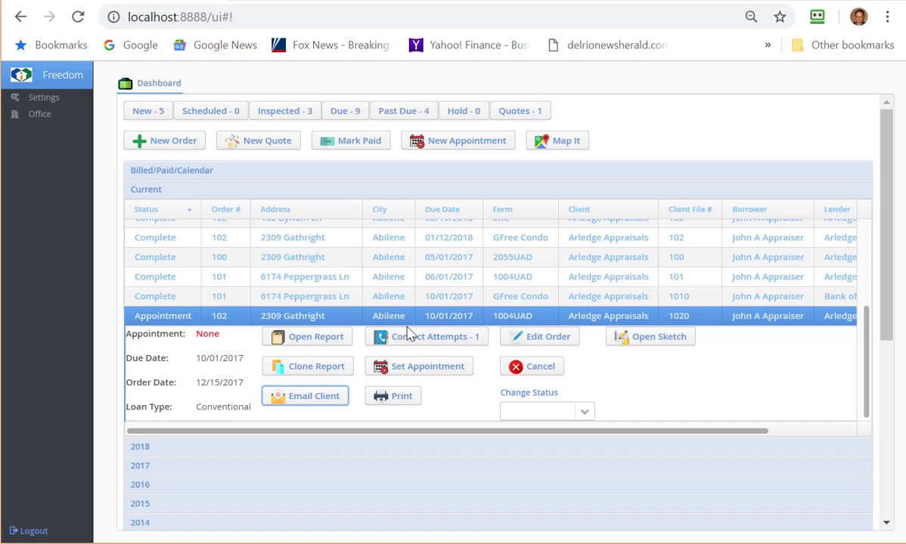
# Open the order's report, set the effective date to November 9, 2018, and continue to the MLS information.
pyautogui.click(303, 338)
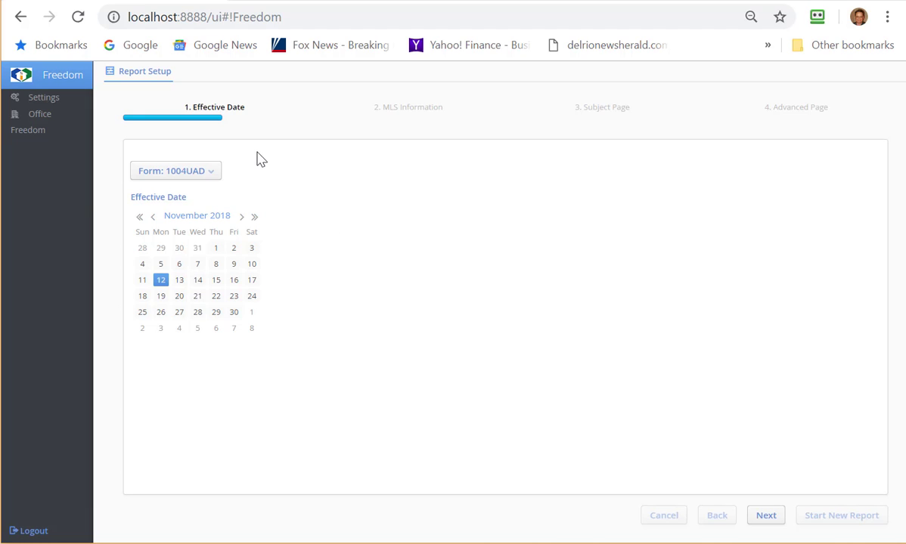
pyautogui.click(233, 264)
pyautogui.click(765, 517)
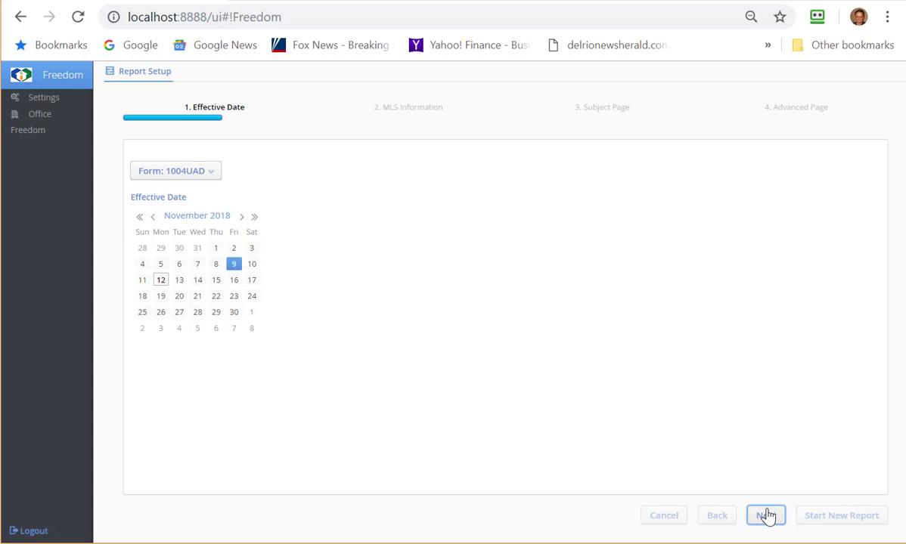
# Upload genie.csv from the Downloads folder as the MLS export and continue to the subject information.
pyautogui.click(217, 237)
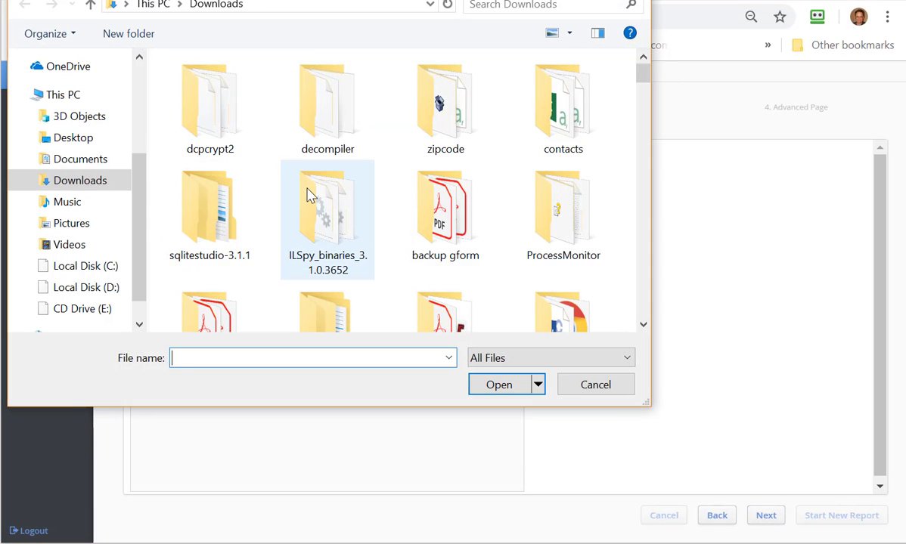
pyautogui.scroll(-5, 308, 198)
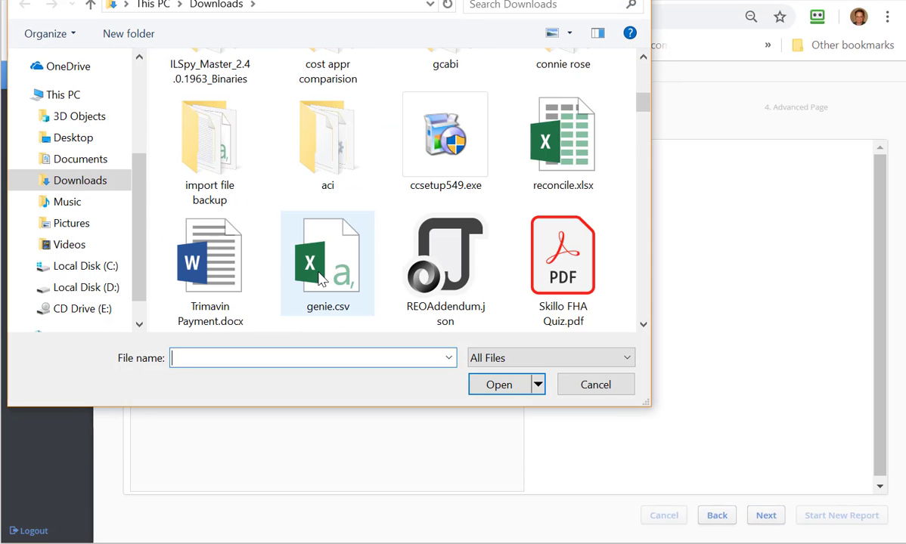
pyautogui.doubleClick(321, 279)
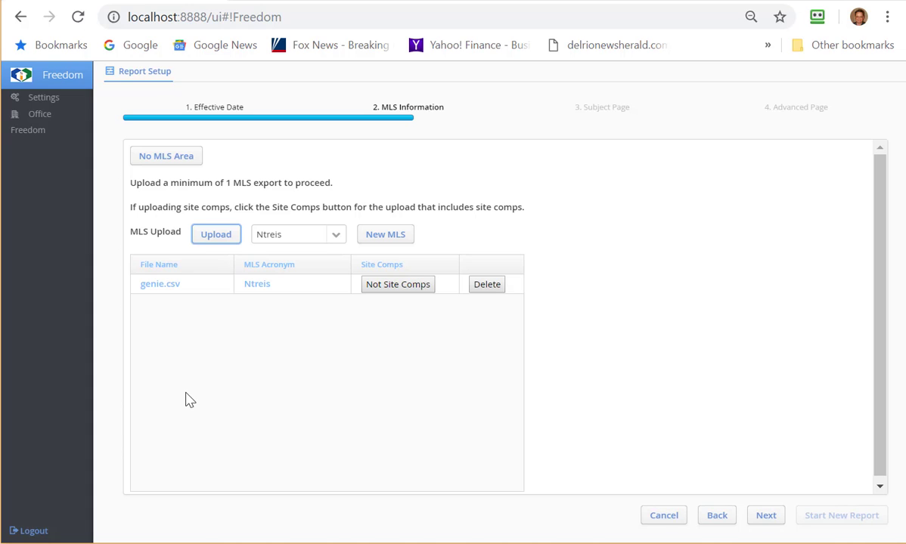
pyautogui.click(767, 516)
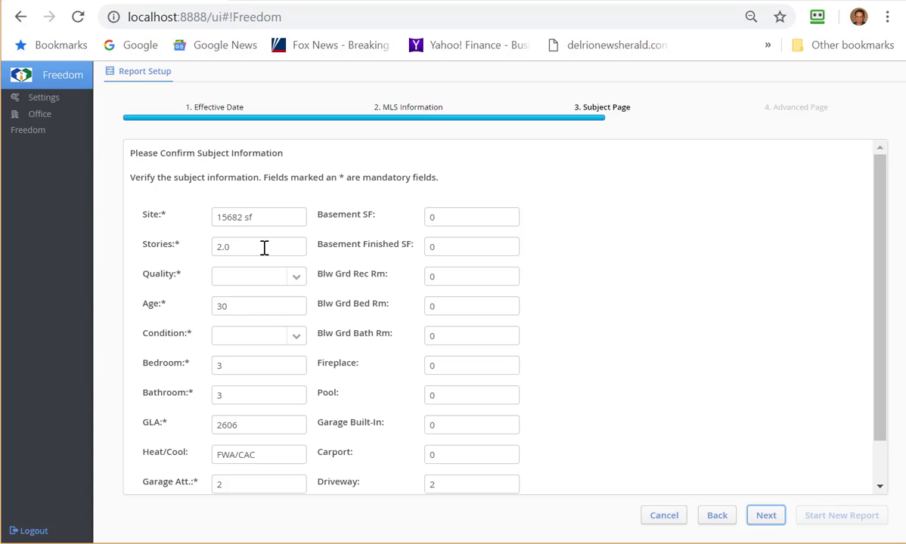
# Set the subject's quality to Q3-Good, condition to C3-Good and fireplace count to 1, then continue to the advanced page.
pyautogui.click(297, 279)
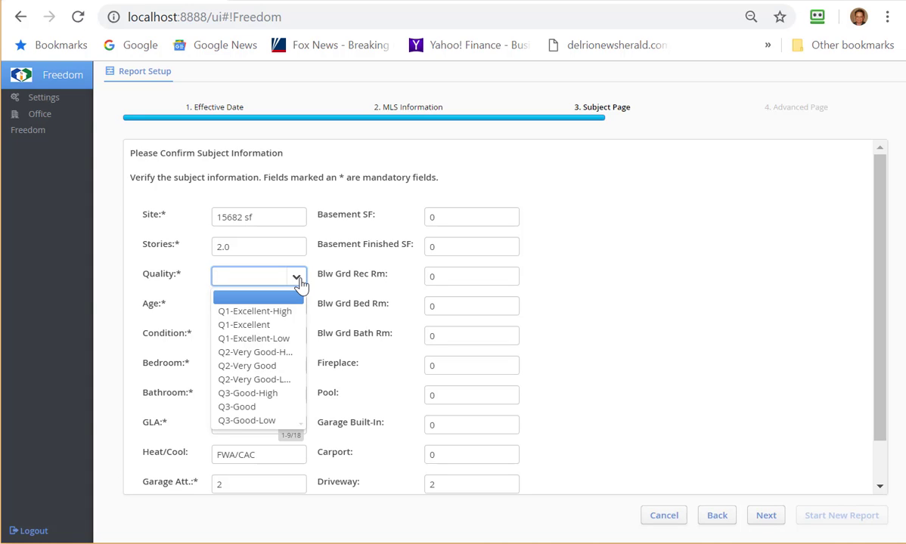
pyautogui.click(257, 411)
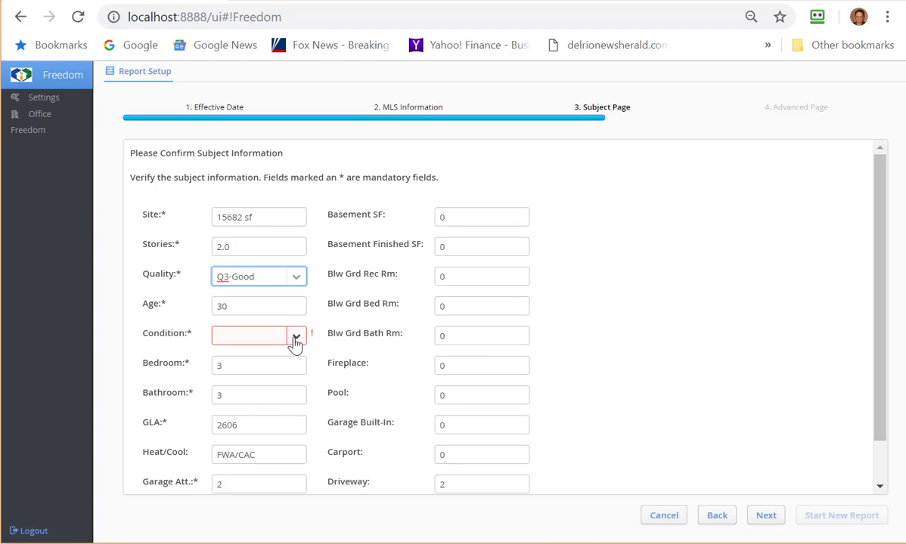
pyautogui.click(294, 340)
pyautogui.click(257, 399)
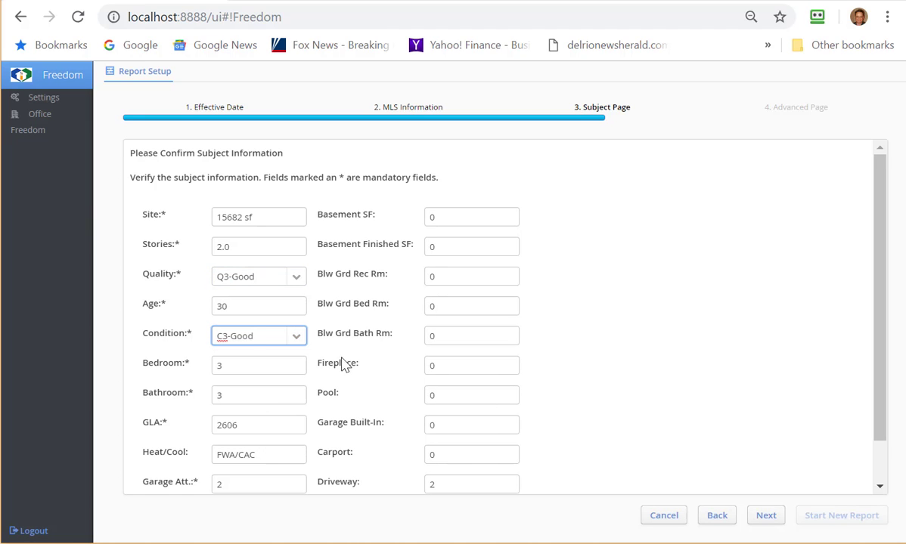
pyautogui.doubleClick(437, 367)
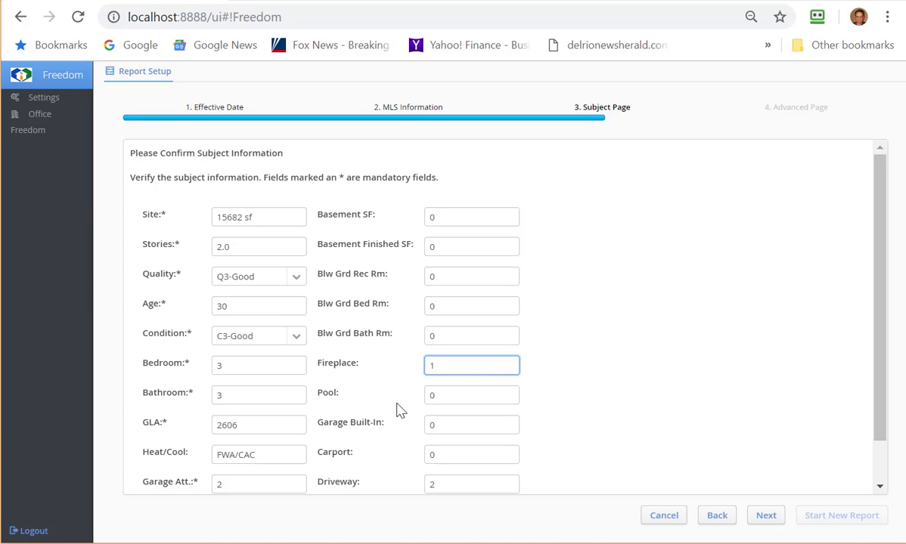
pyautogui.scroll(-1, 378, 303)
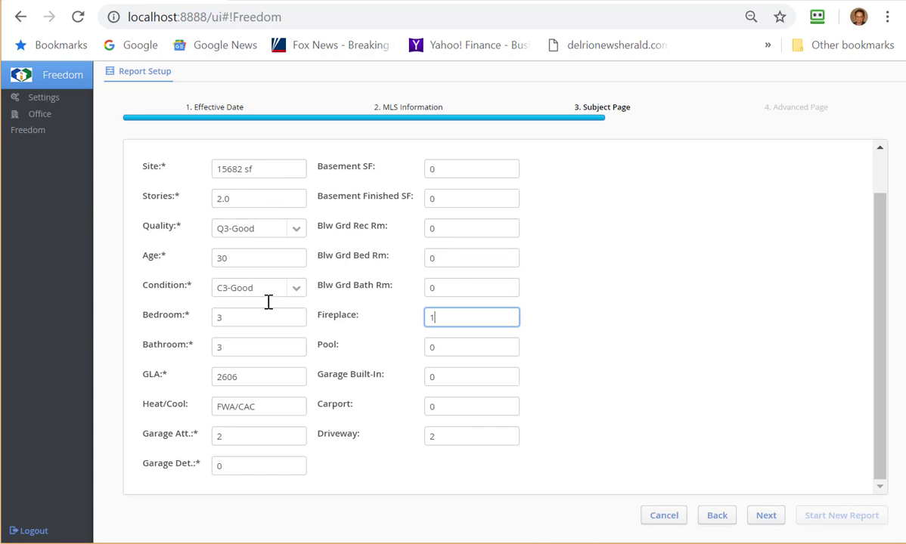
pyautogui.click(765, 516)
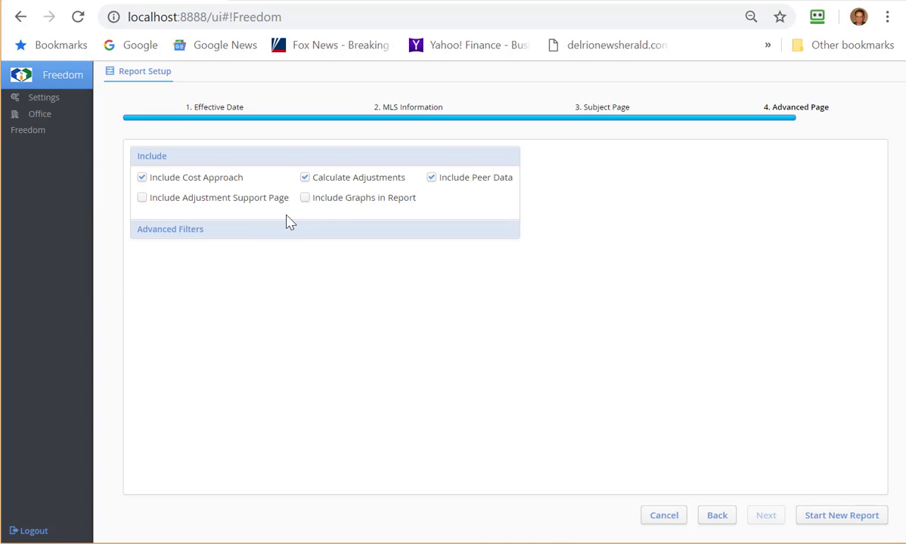
# Leave the adjustment support page out of the report and switch on the inclusion of graphs.
pyautogui.click(141, 199)
pyautogui.click(142, 198)
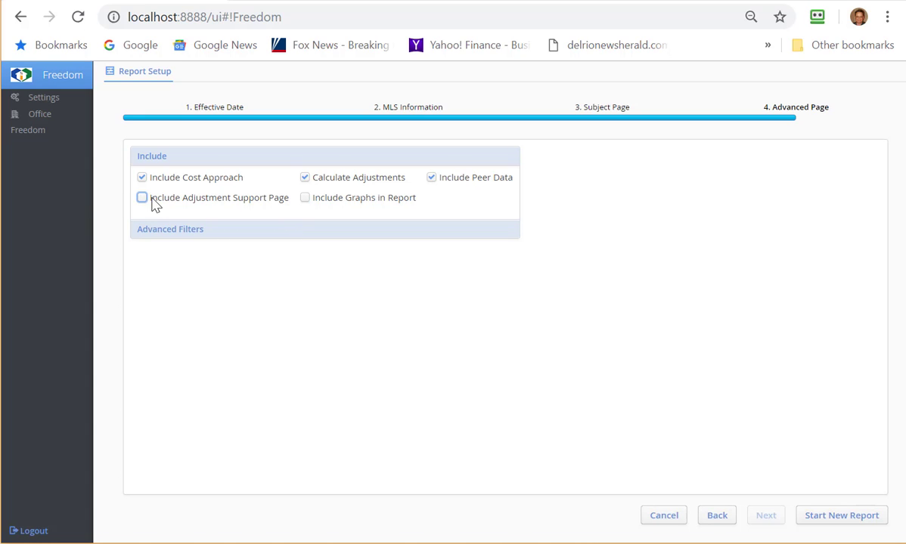
pyautogui.click(305, 198)
# Set the comp search filters to GLA +/- 15 and age +/- 10, and start the new report.
pyautogui.click(249, 234)
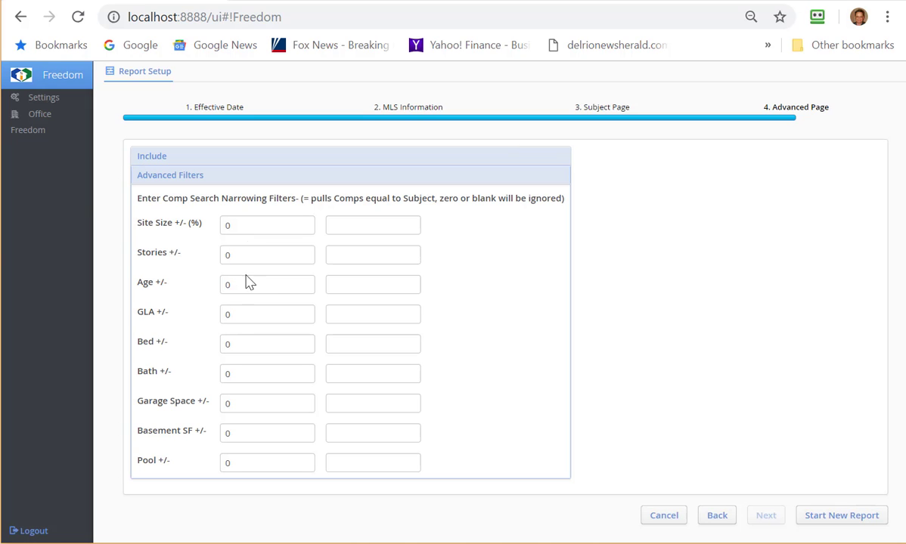
pyautogui.click(236, 316)
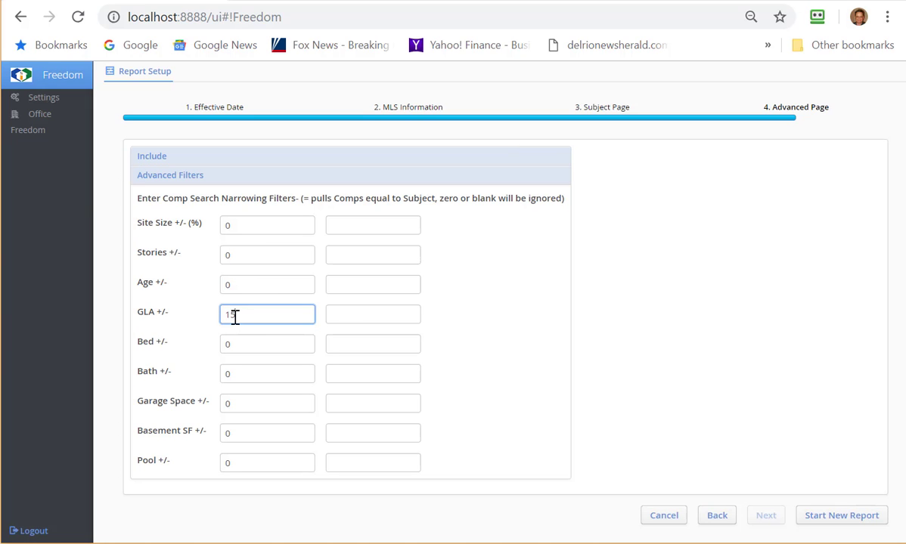
pyautogui.write('15')
pyautogui.click(229, 281)
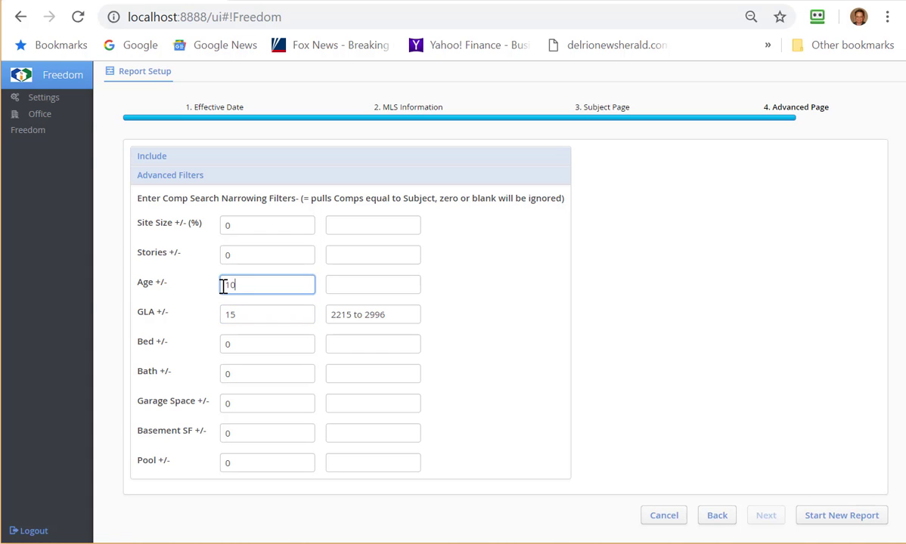
pyautogui.click(472, 253)
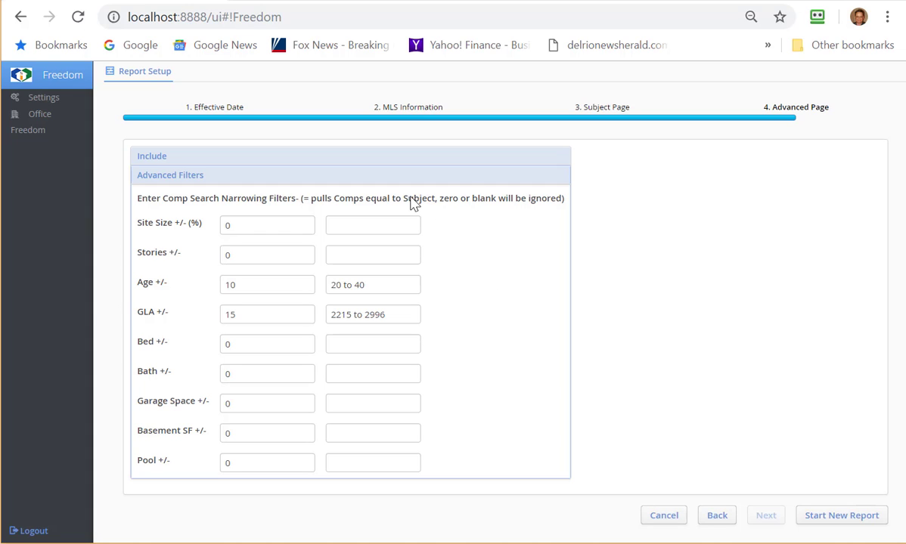
pyautogui.click(816, 518)
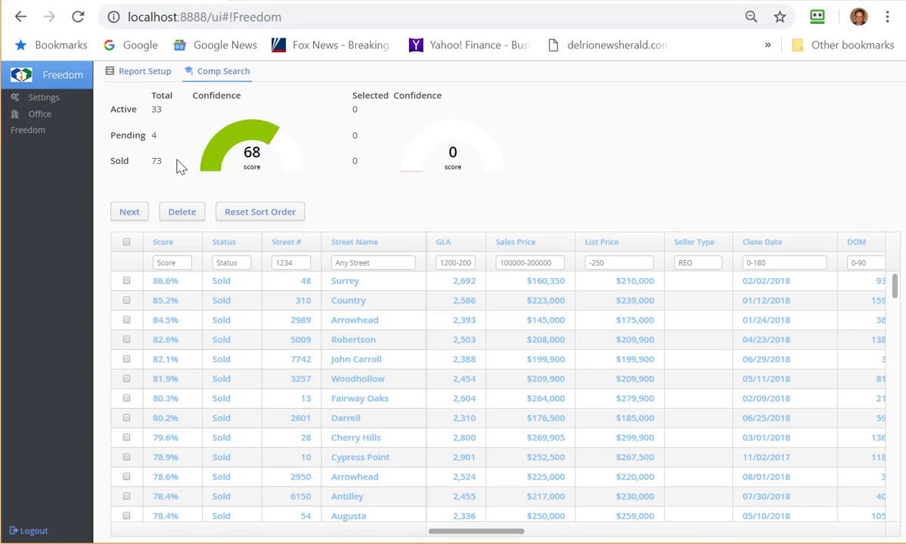
# Select the sold comp on Surrey, trying the one on Country as well before deselecting it.
pyautogui.click(127, 282)
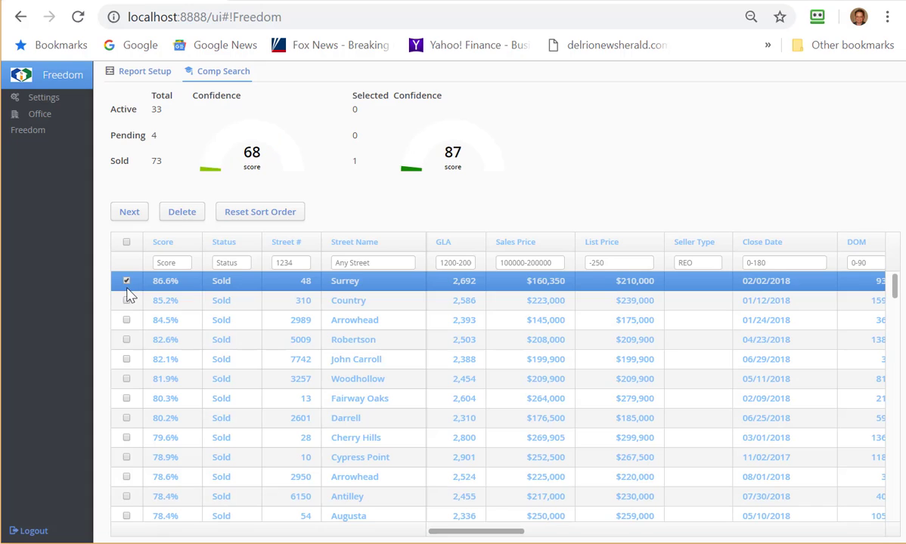
pyautogui.click(127, 301)
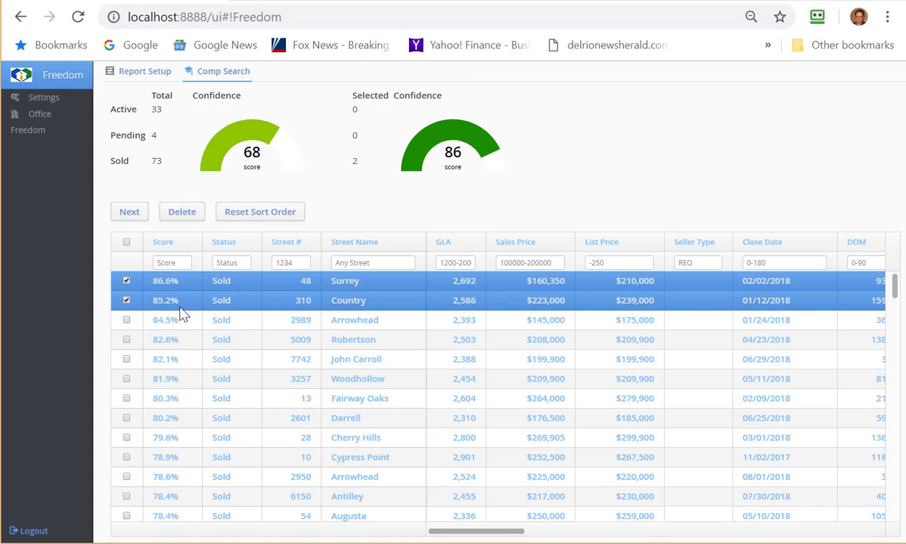
pyautogui.click(126, 303)
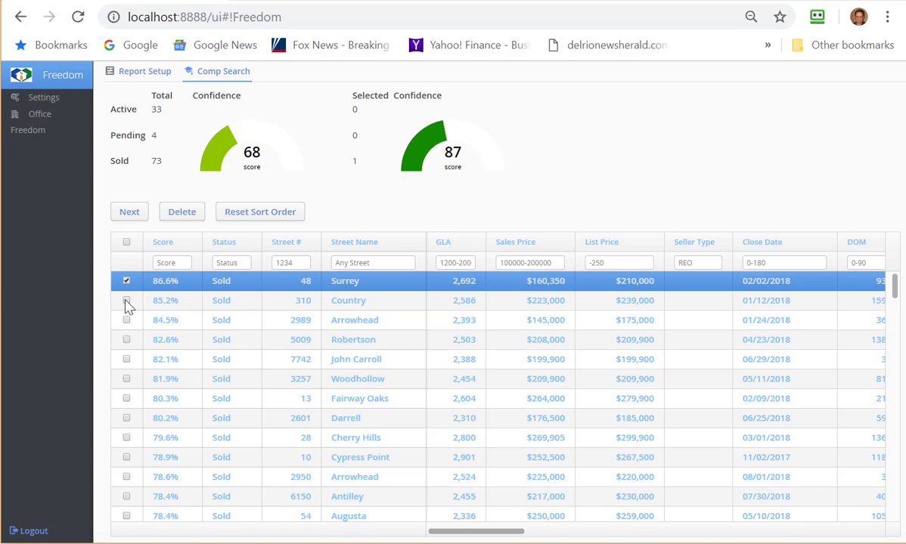
# Filter the comps by street number 45, then clear the filter.
pyautogui.click(285, 265)
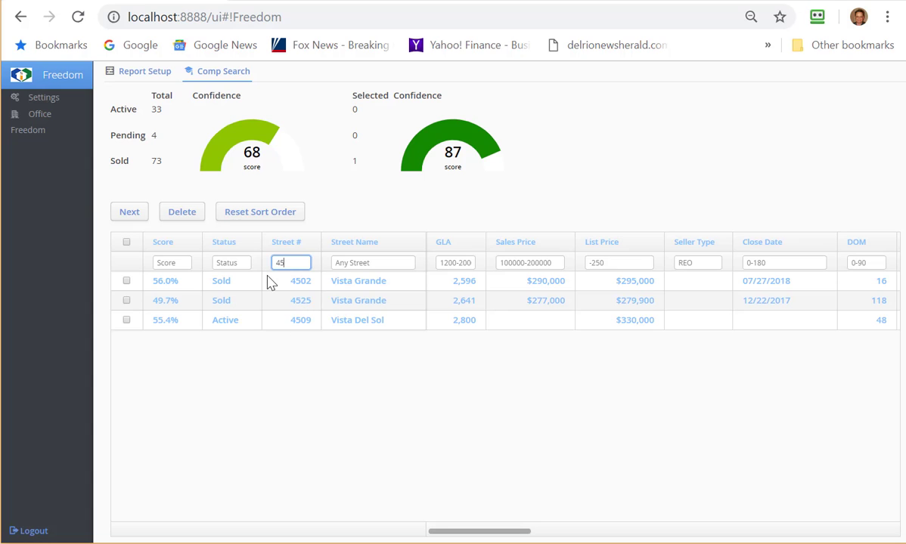
pyautogui.moveTo(281, 262); pyautogui.dragTo(274, 263)
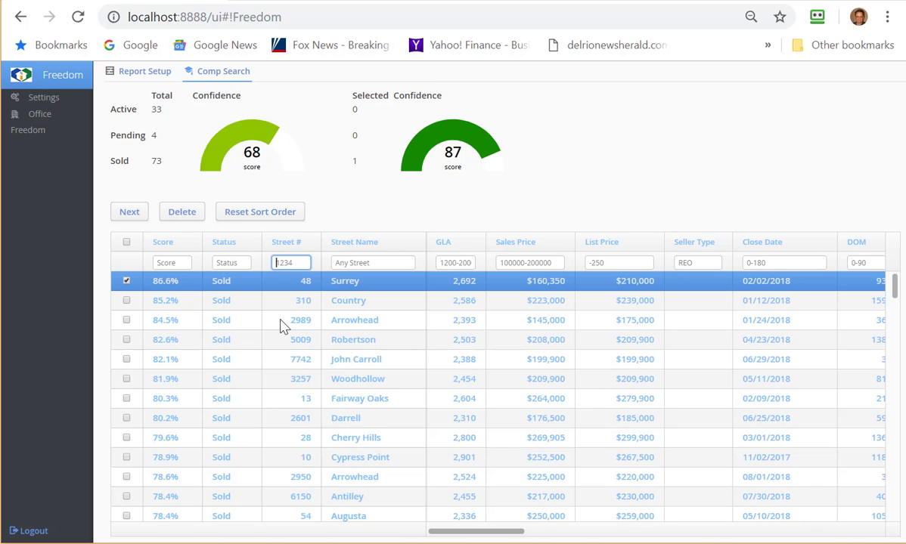
# Add the sold comps on Country and Arrowhead to the selection and try to proceed to the next stage.
pyautogui.click(127, 301)
pyautogui.click(126, 319)
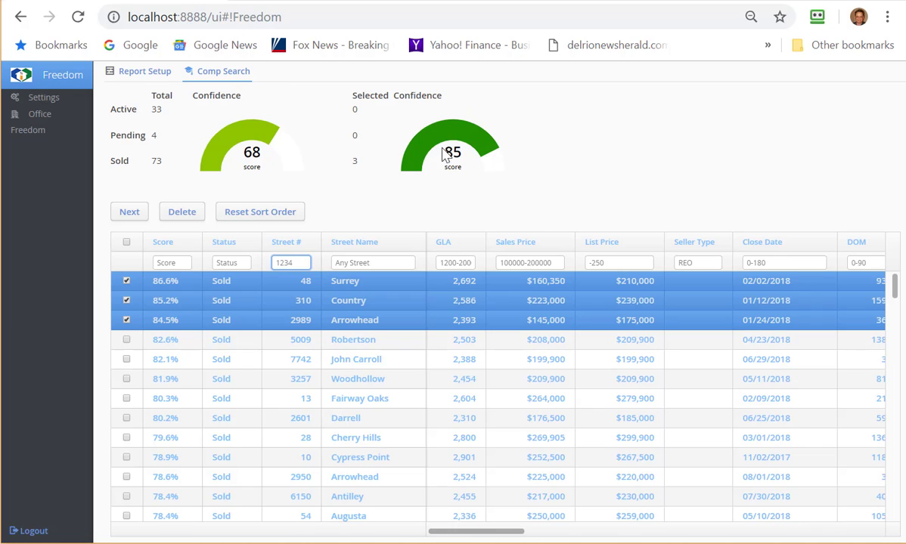
pyautogui.click(128, 214)
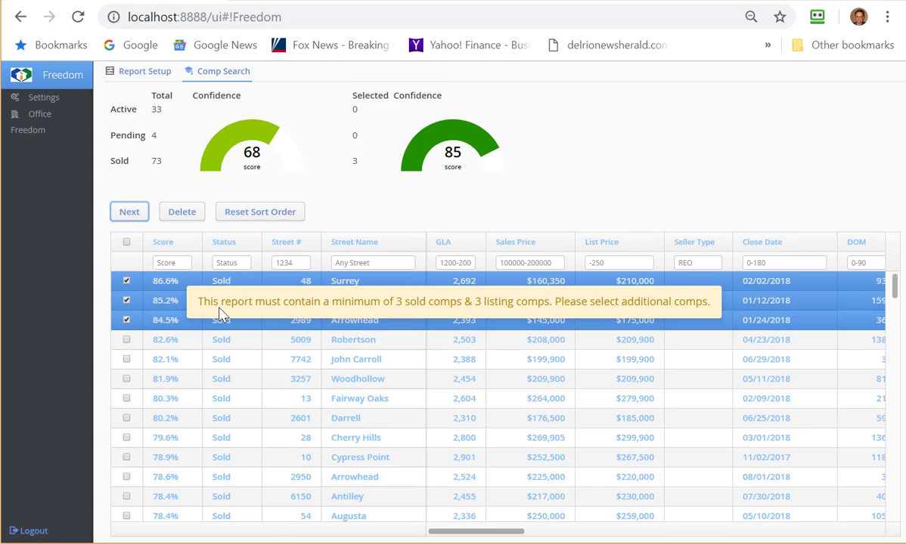
pyautogui.click(121, 213)
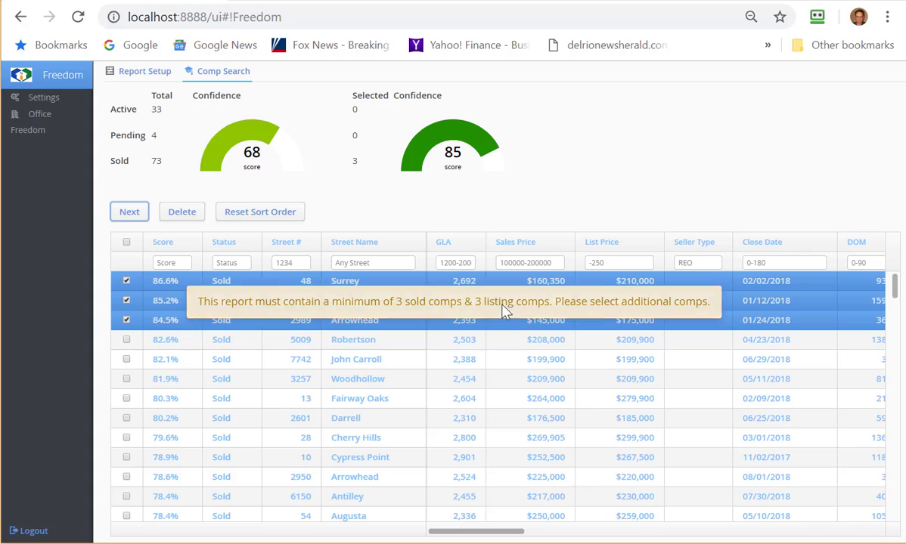
# Sort the comps by status, select the active listings on Catclaw, Darrell and Country, and proceed past the bracketing check.
pyautogui.click(234, 243)
pyautogui.click(126, 281)
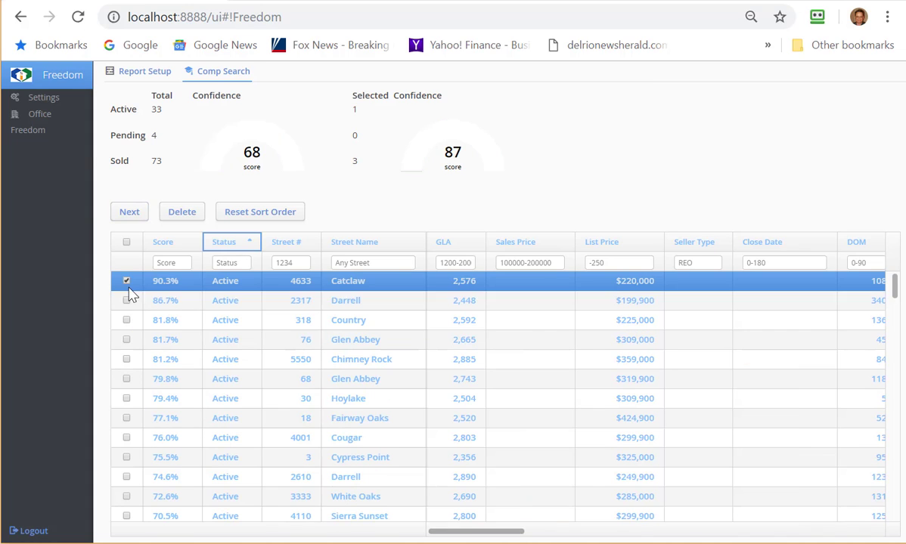
pyautogui.click(126, 300)
pyautogui.click(127, 320)
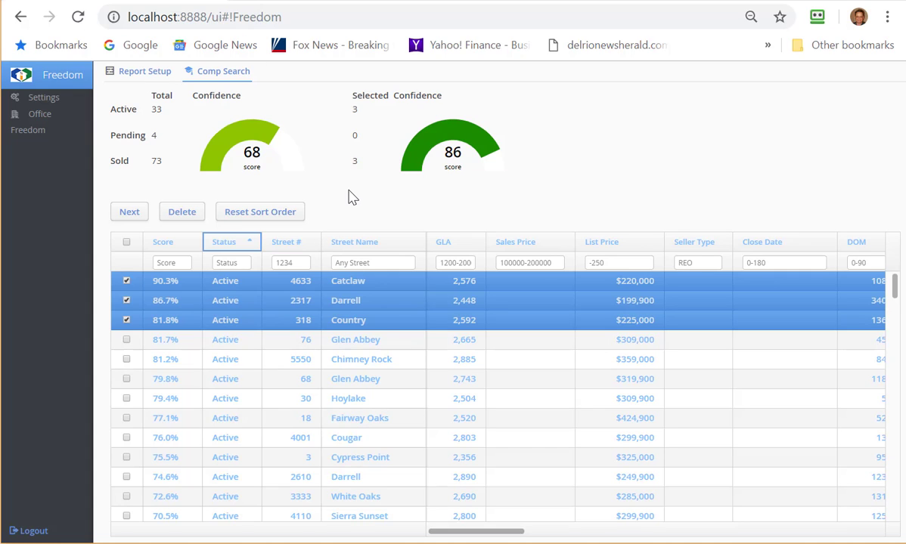
pyautogui.click(131, 214)
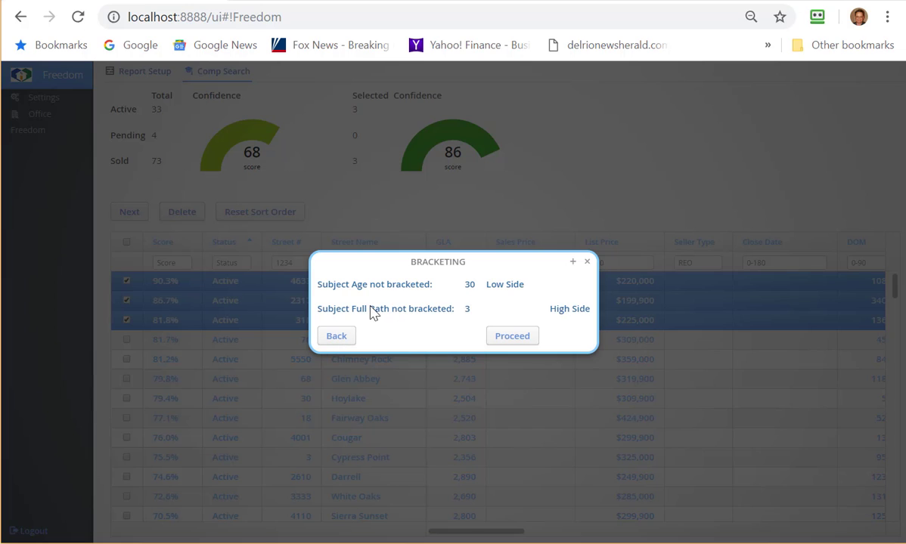
pyautogui.click(517, 340)
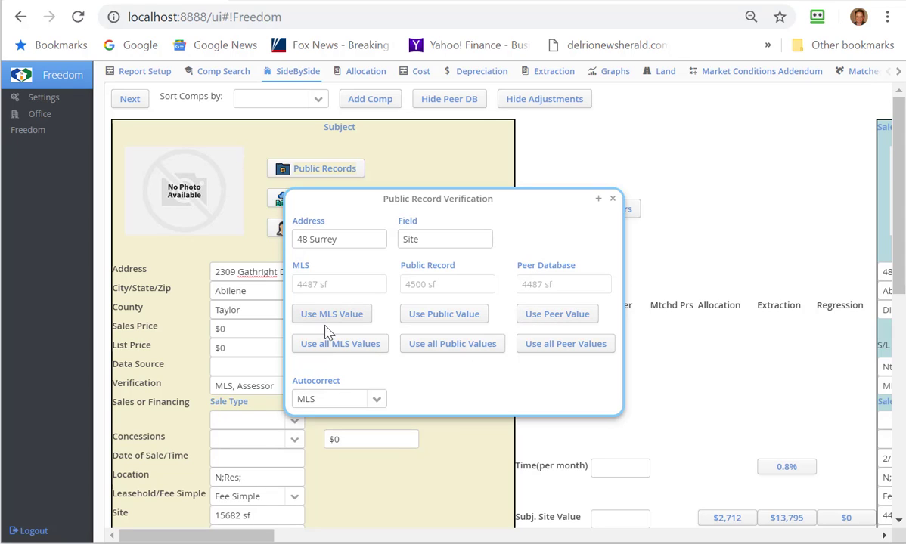
# Check the autocorrect options without changing them, and apply all public values in the public record verification.
pyautogui.click(375, 400)
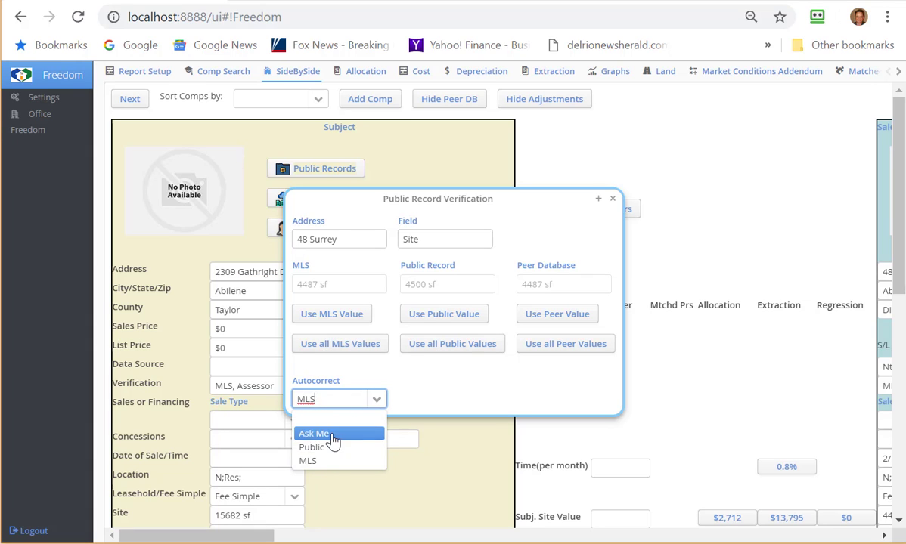
pyautogui.click(442, 365)
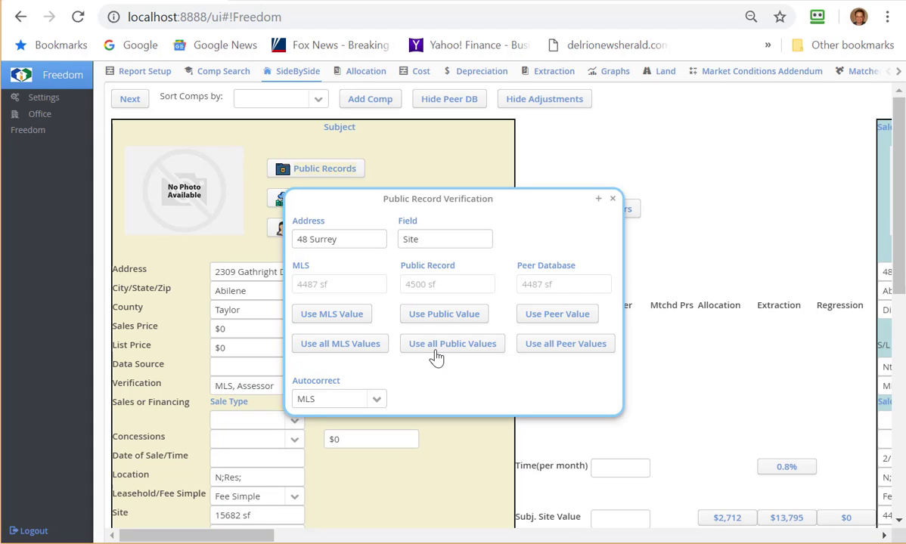
pyautogui.click(439, 351)
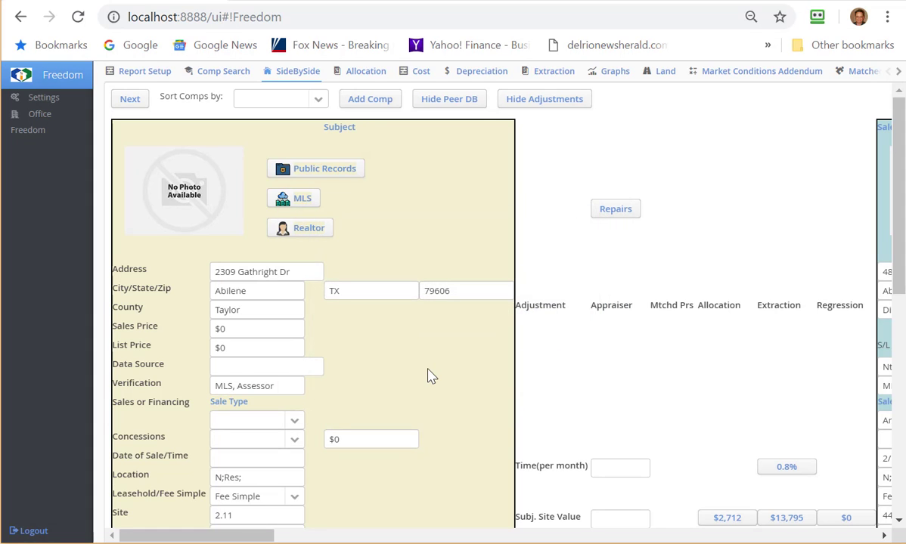
pyautogui.scroll(-3, 427, 375)
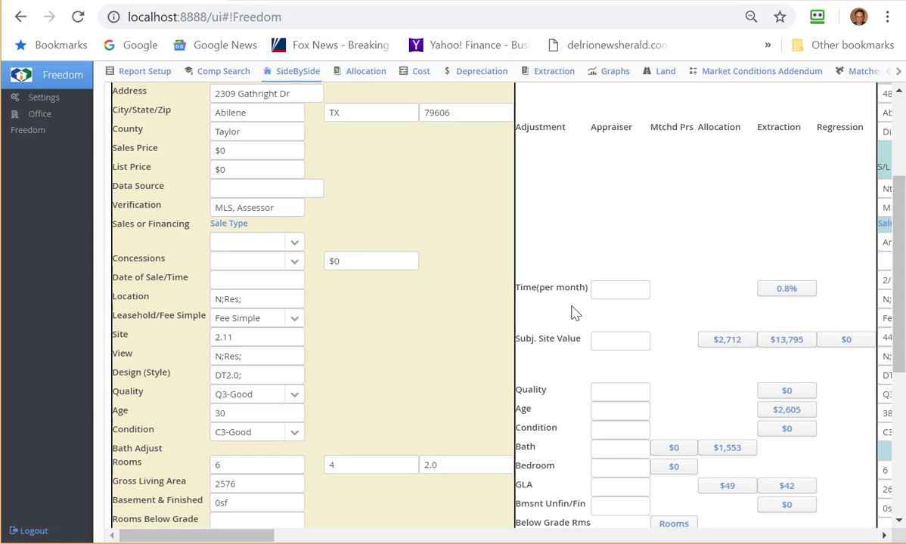
pyautogui.scroll(1, 573, 314)
pyautogui.scroll(-1, 572, 314)
pyautogui.scroll(2, 572, 314)
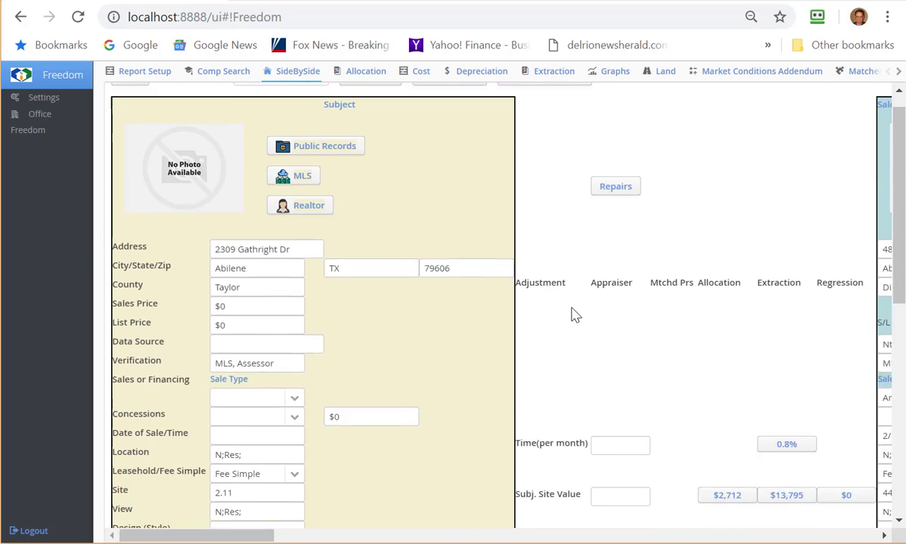
# Add subject repairs of 20% for Cabinet Replacement and 30% for Drywall Repairs, and save them.
pyautogui.click(612, 211)
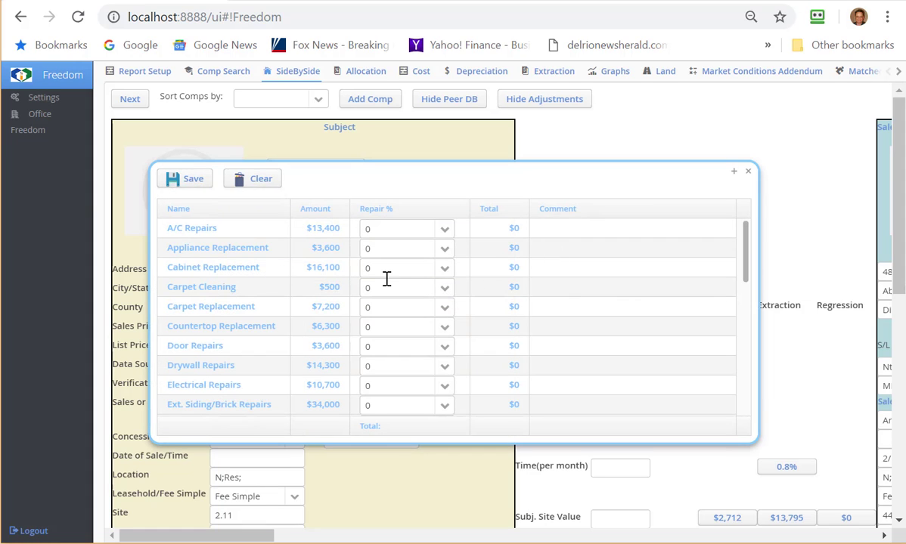
pyautogui.click(443, 269)
pyautogui.click(392, 366)
pyautogui.click(442, 370)
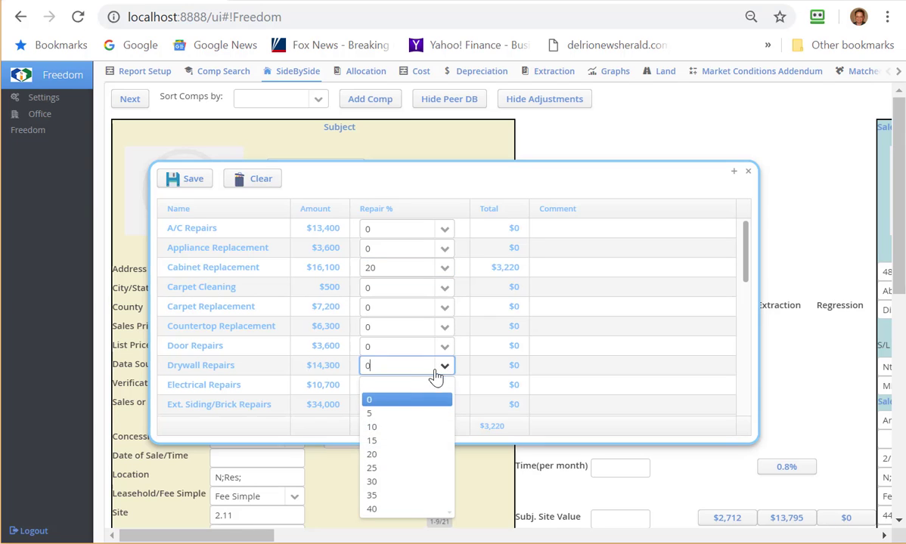
pyautogui.click(396, 484)
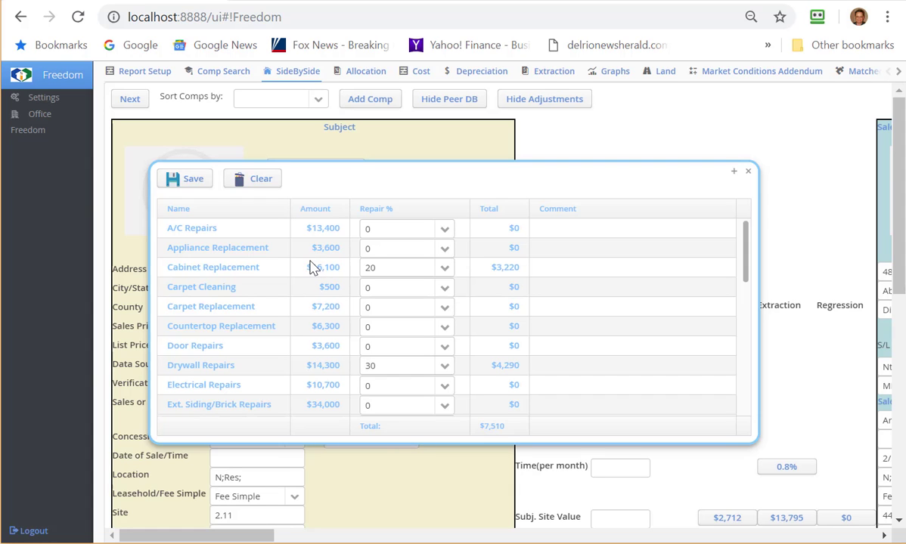
pyautogui.click(186, 182)
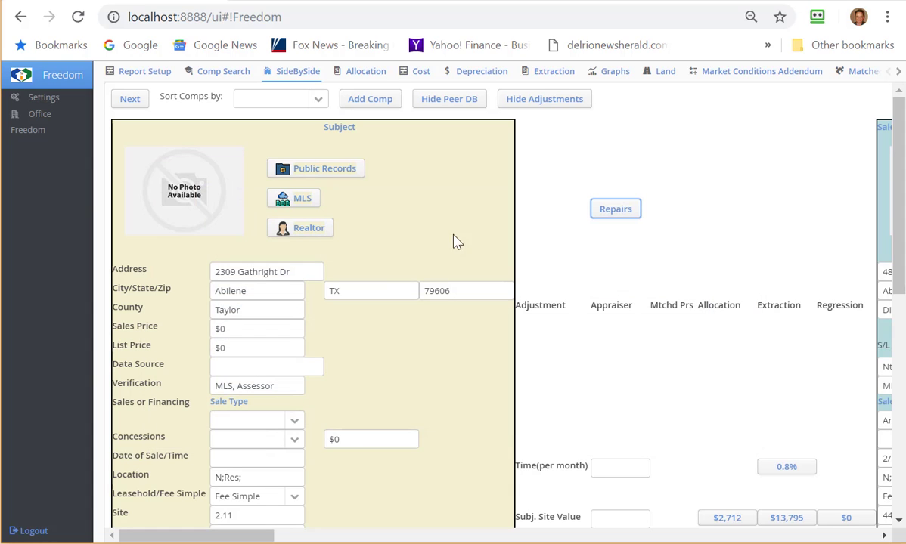
# Apply the $13,795 extraction site value and the allocation adjustments of $1,553 for baths and $49 for GLA.
pyautogui.scroll(-3, 605, 321)
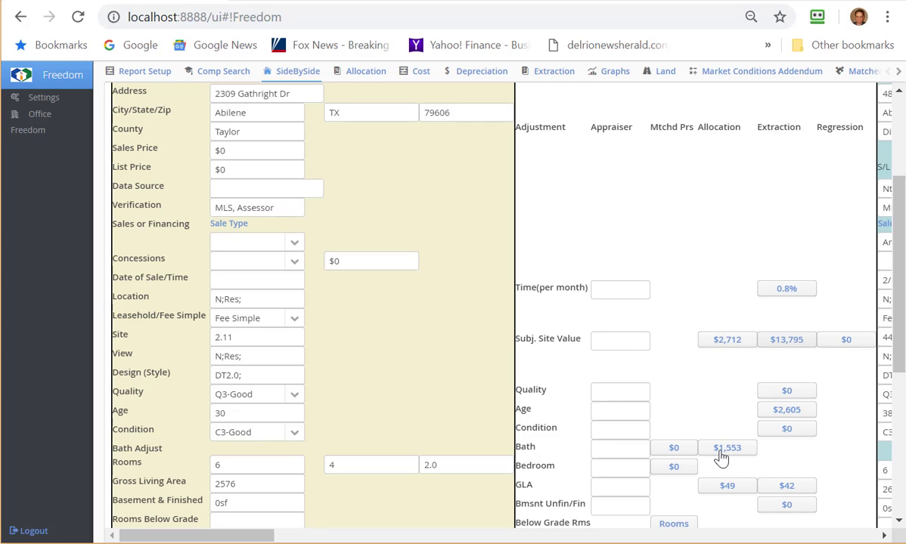
pyautogui.click(772, 342)
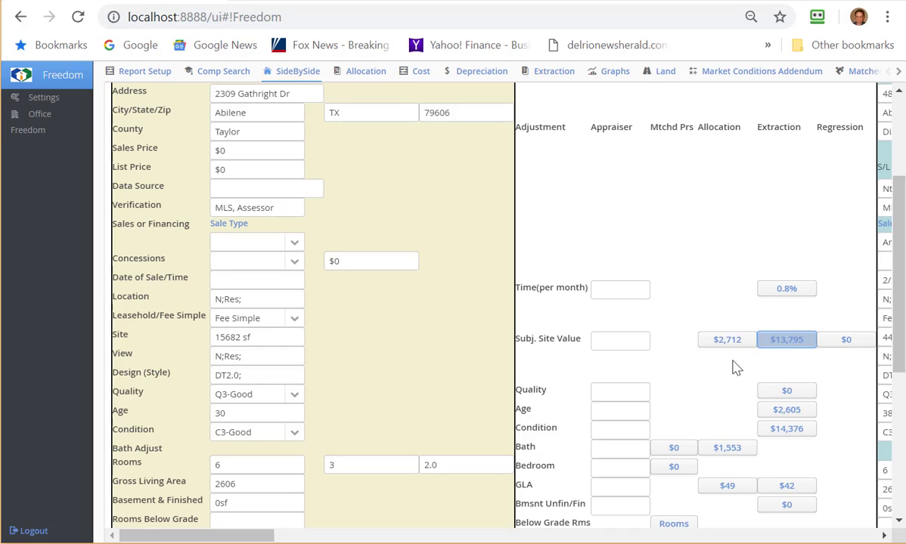
pyautogui.click(728, 451)
pyautogui.click(727, 490)
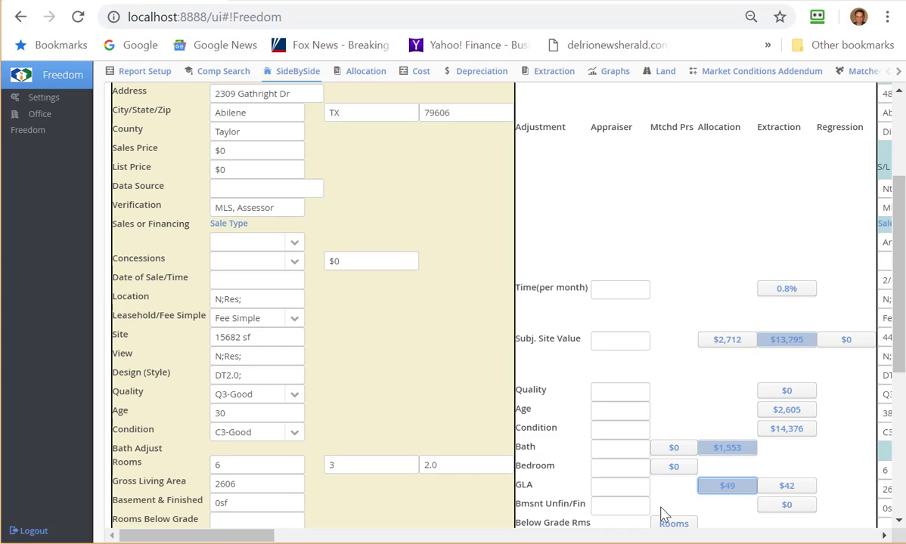
pyautogui.click(286, 540)
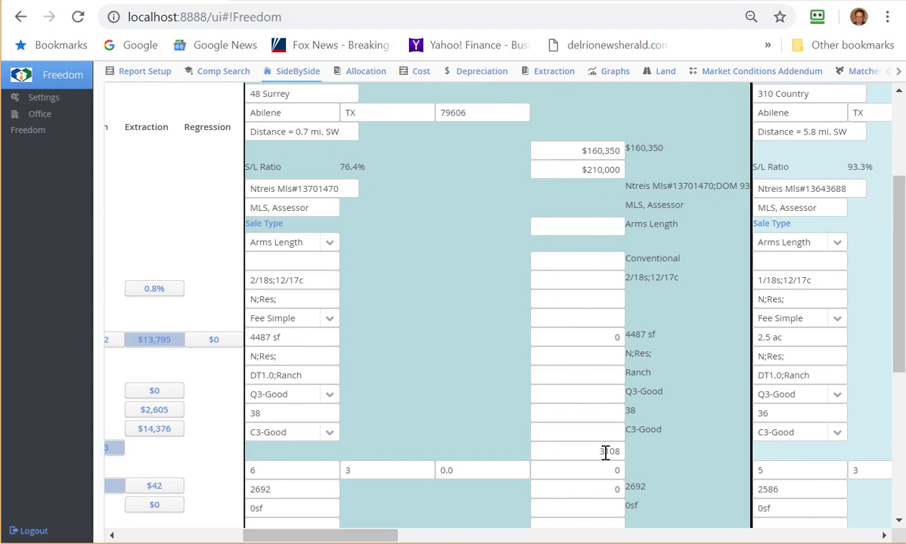
pyautogui.scroll(1, 390, 263)
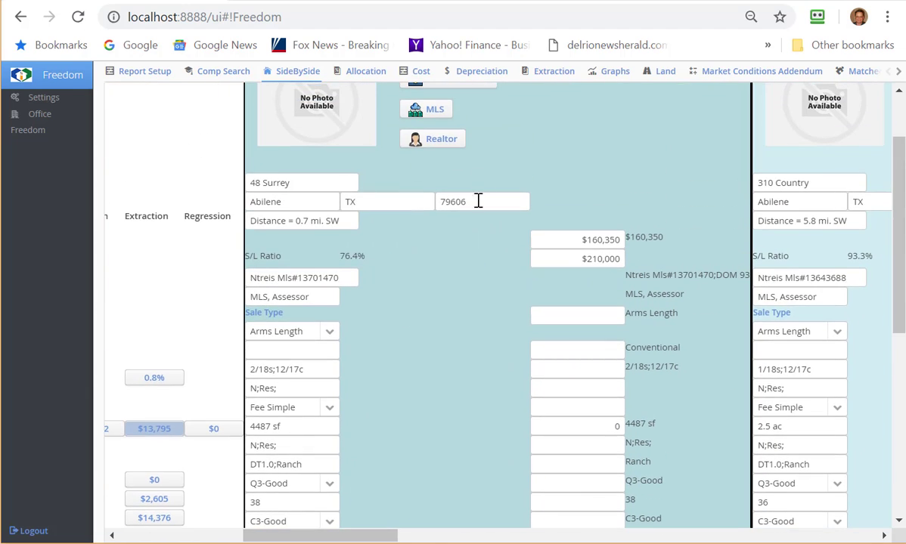
pyautogui.scroll(-1, 657, 267)
pyautogui.scroll(2, 657, 266)
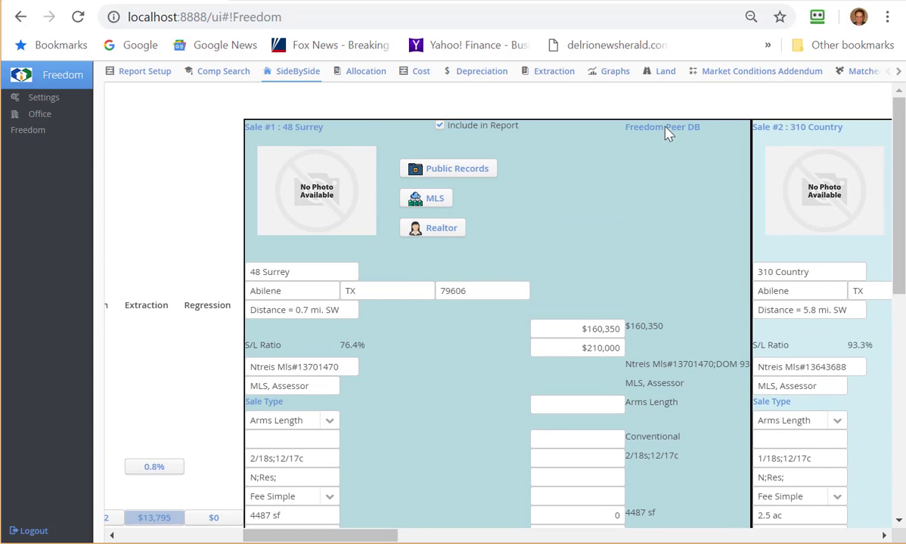
pyautogui.scroll(-5, 665, 378)
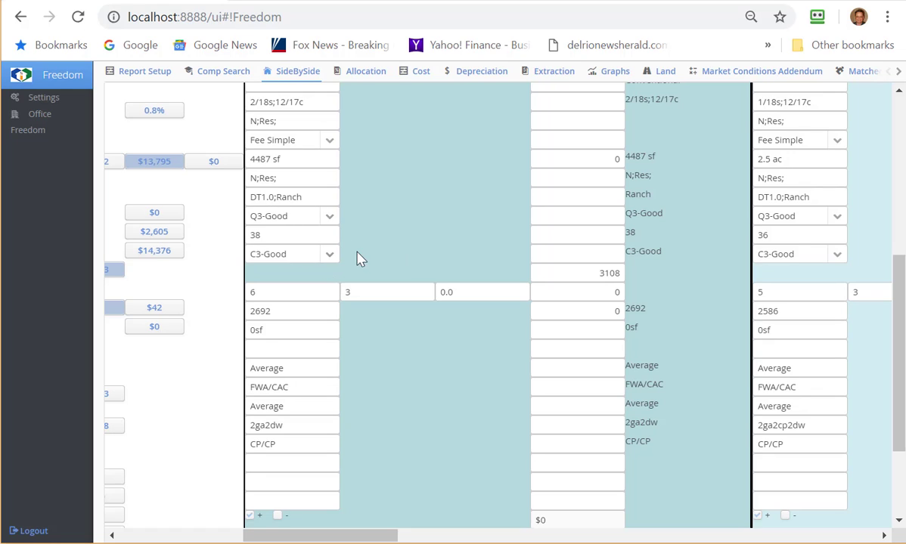
pyautogui.scroll(-2, 450, 324)
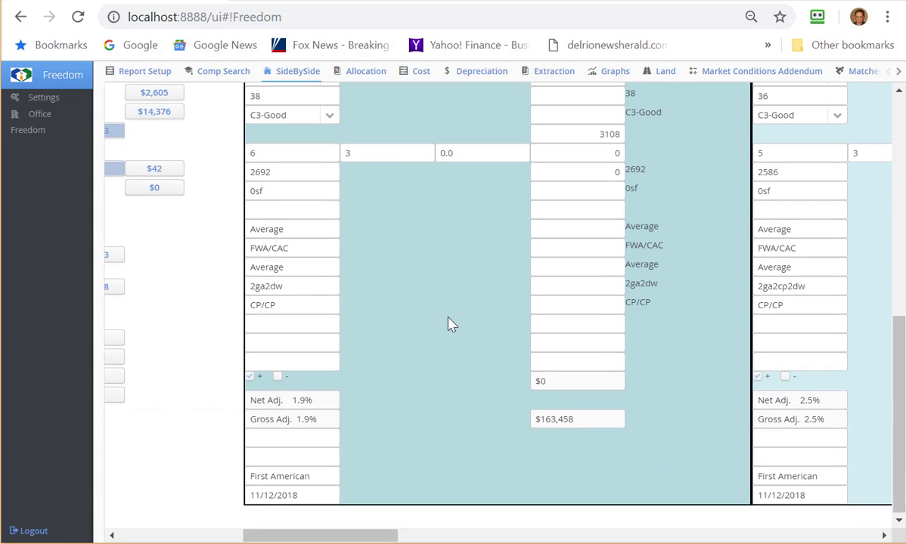
pyautogui.scroll(3, 450, 323)
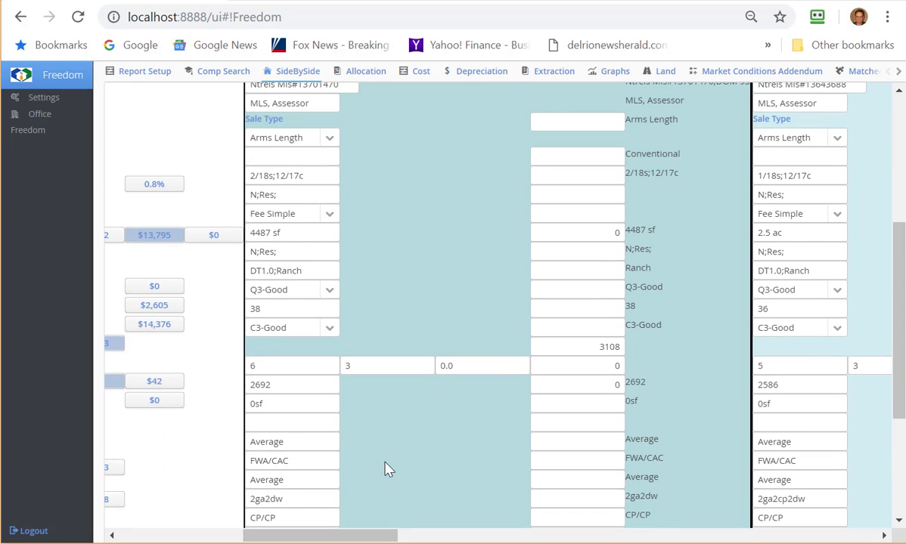
pyautogui.scroll(1, 381, 491)
pyautogui.moveTo(371, 535); pyautogui.dragTo(612, 493)
pyautogui.scroll(3, 612, 493)
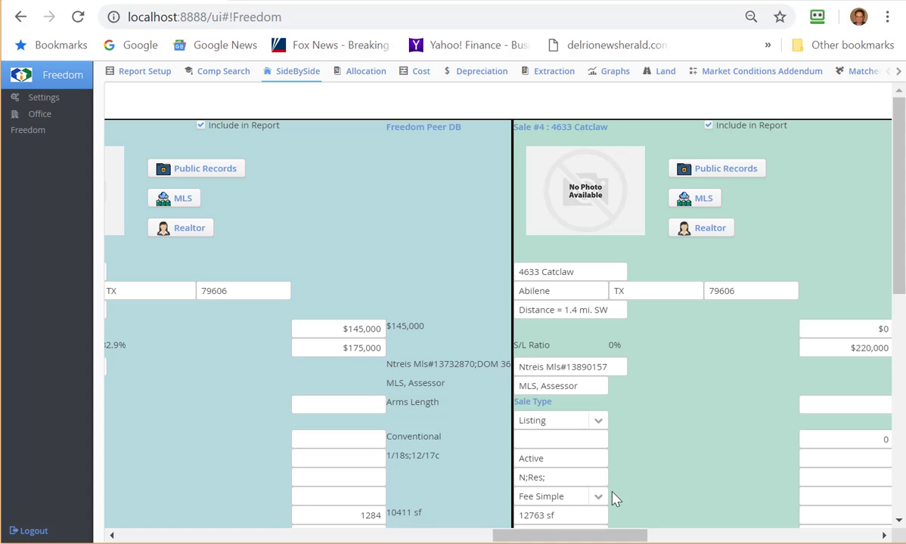
# Exclude the 310 Country comp from the report, and include it again.
pyautogui.moveTo(505, 536); pyautogui.dragTo(391, 535)
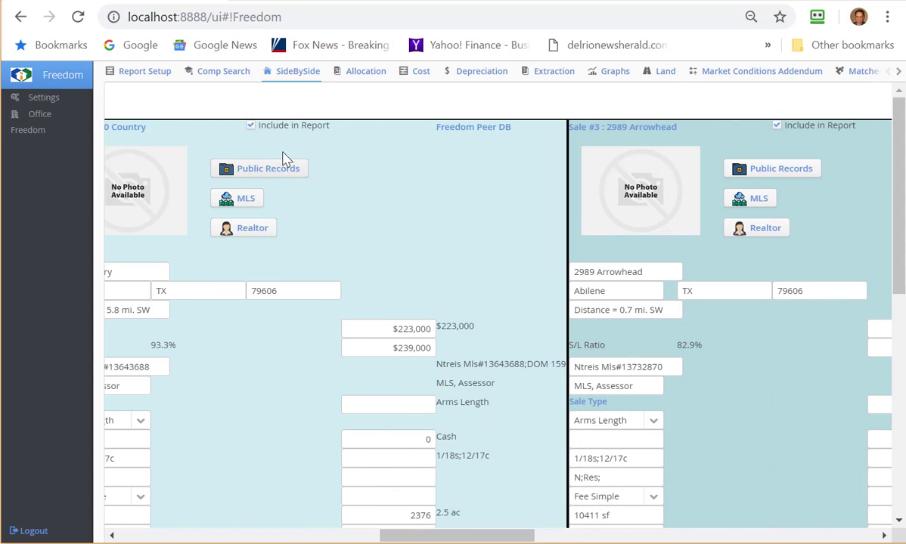
pyautogui.click(251, 126)
pyautogui.click(250, 125)
# Review the GLA adjustment calculations of the extraction method and the full set of market trend graphs.
pyautogui.click(554, 72)
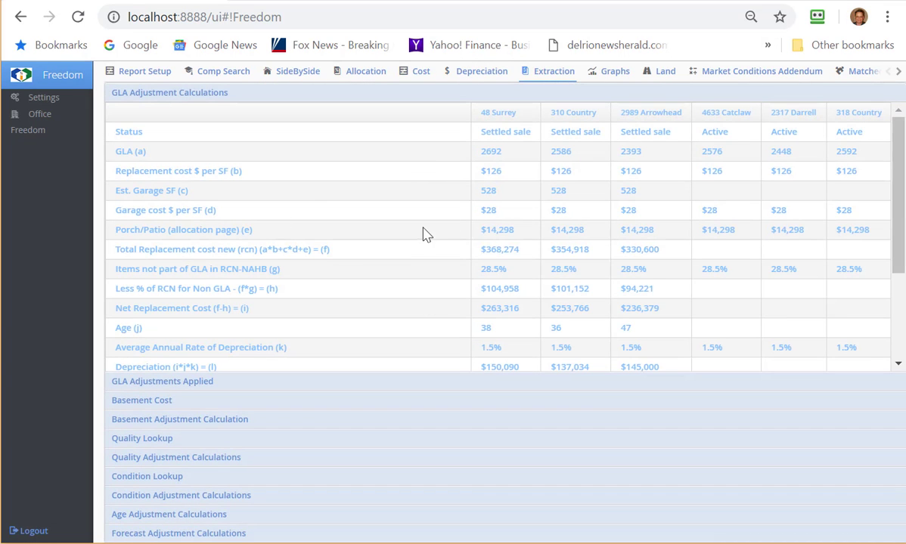
pyautogui.scroll(-2, 425, 227)
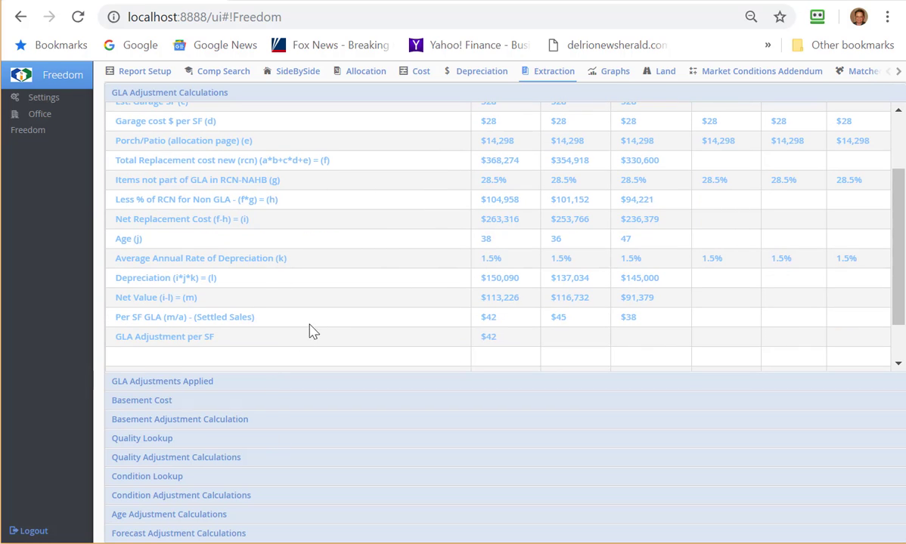
pyautogui.click(593, 76)
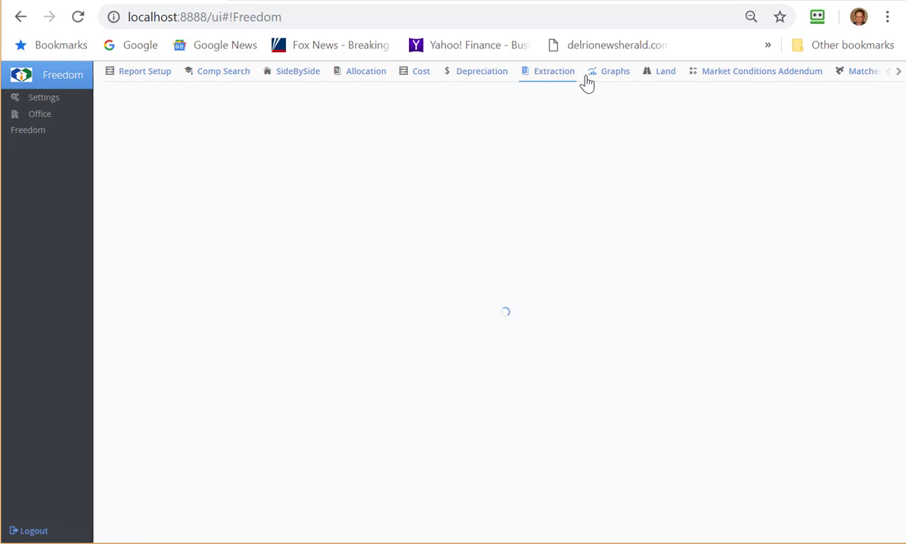
pyautogui.scroll(-3, 404, 250)
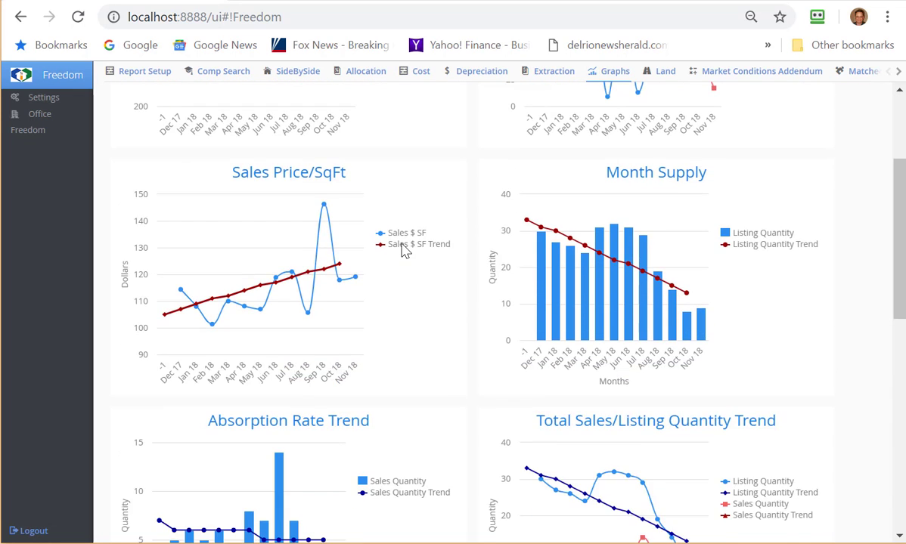
pyautogui.scroll(-7, 404, 250)
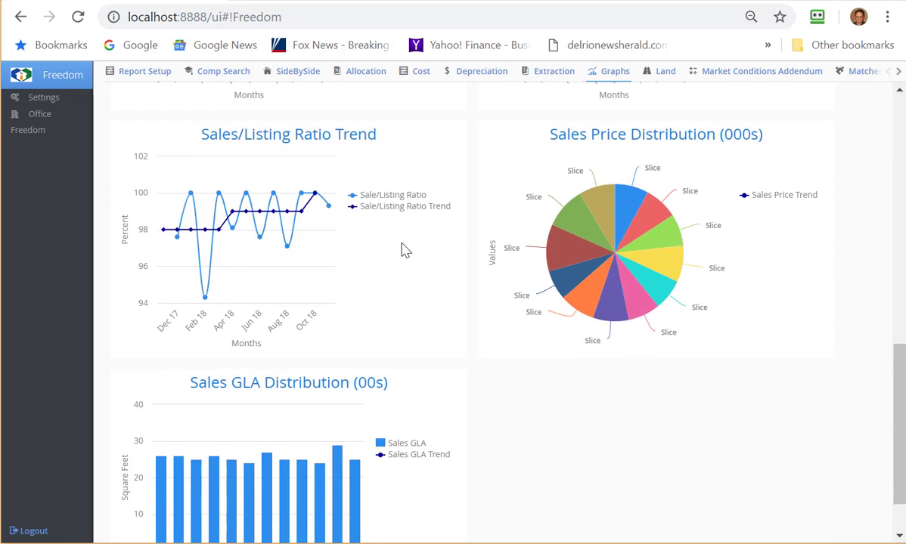
pyautogui.scroll(12, 404, 249)
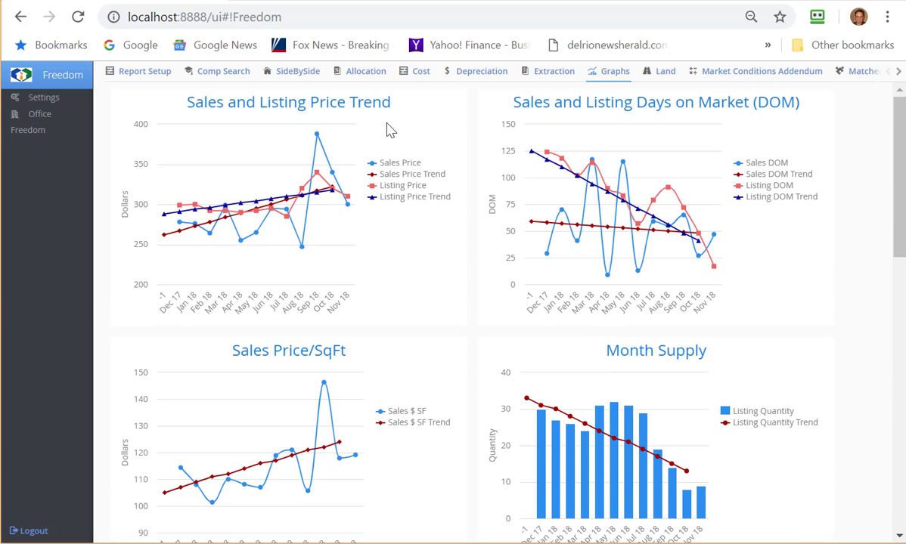
# Return to the side-by-side comparison and hide the adjustment columns and the peer database columns.
pyautogui.click(296, 71)
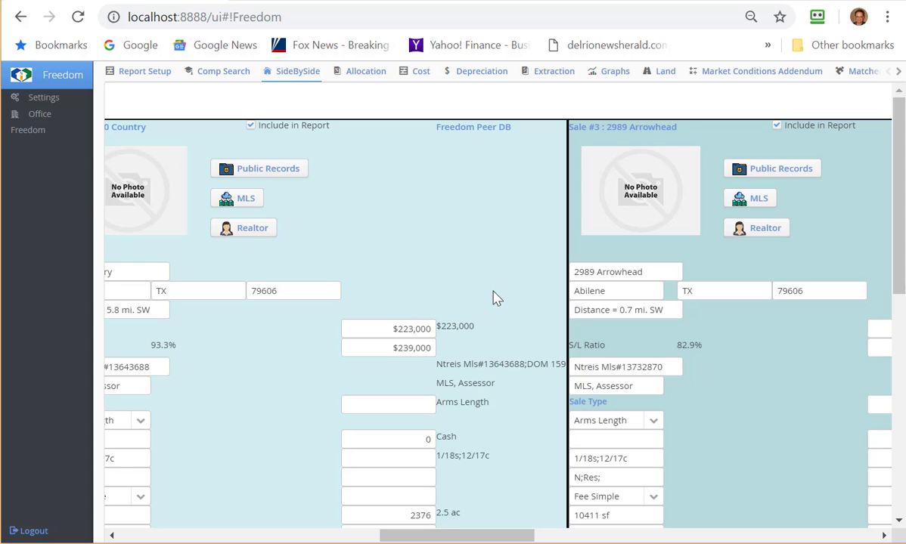
pyautogui.moveTo(436, 536); pyautogui.dragTo(390, 537)
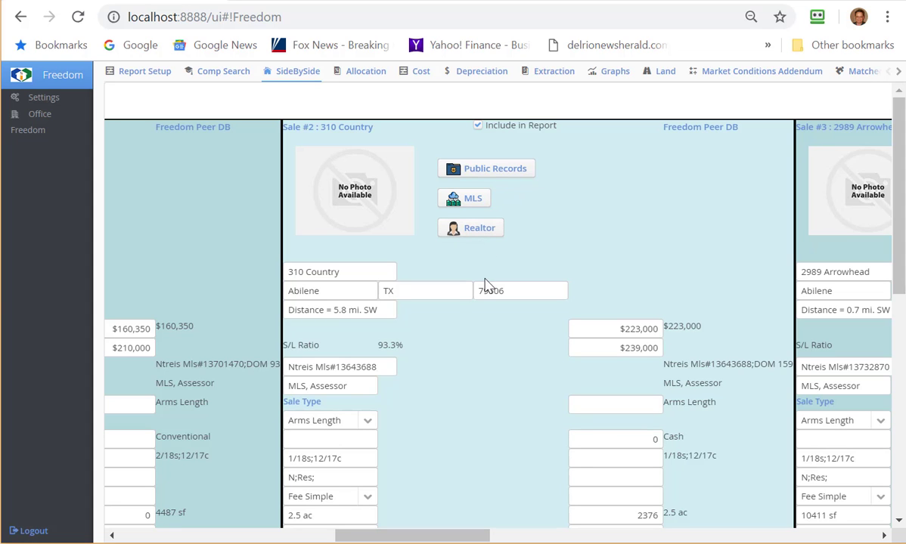
pyautogui.moveTo(447, 534); pyautogui.dragTo(258, 532)
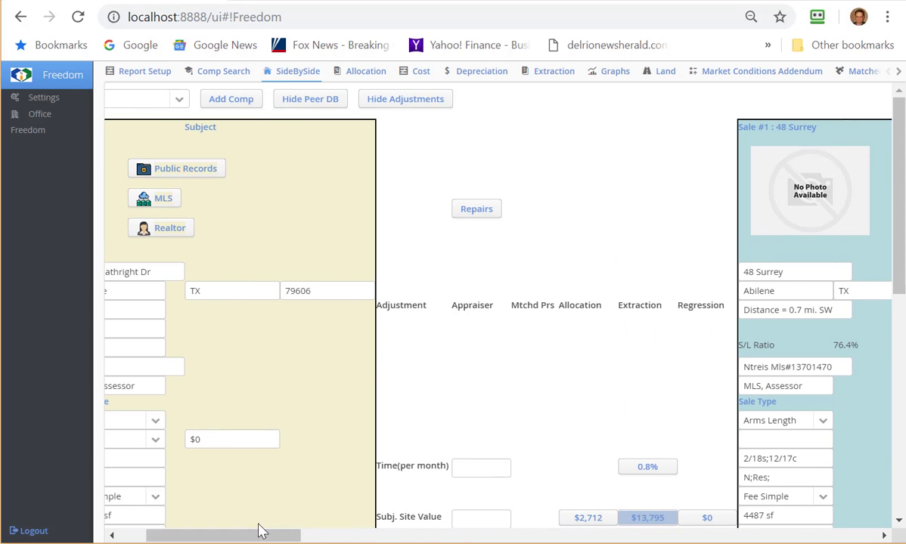
pyautogui.click(405, 100)
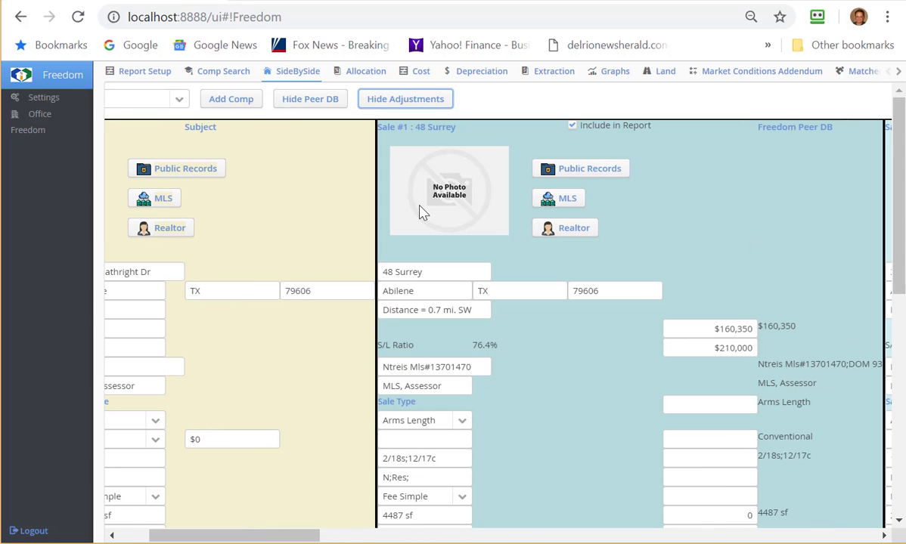
pyautogui.click(315, 101)
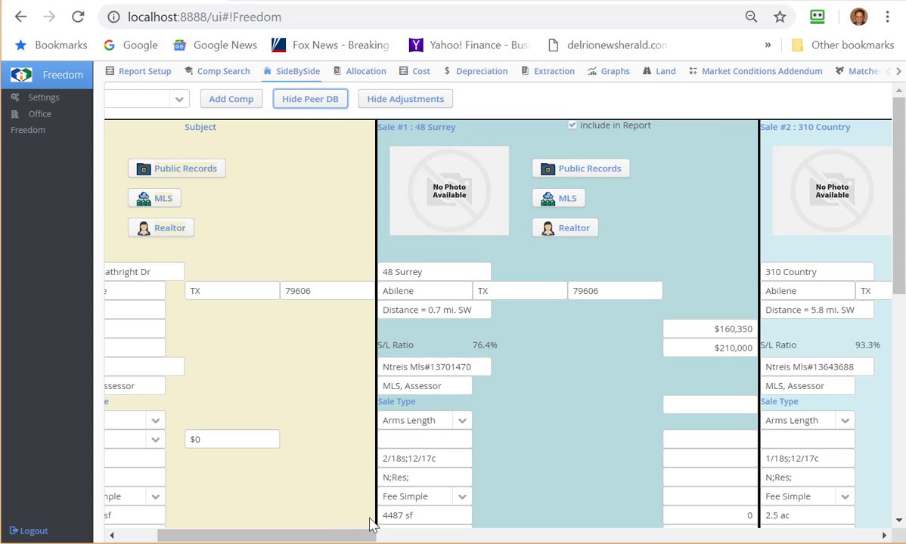
pyautogui.moveTo(362, 537); pyautogui.dragTo(299, 536)
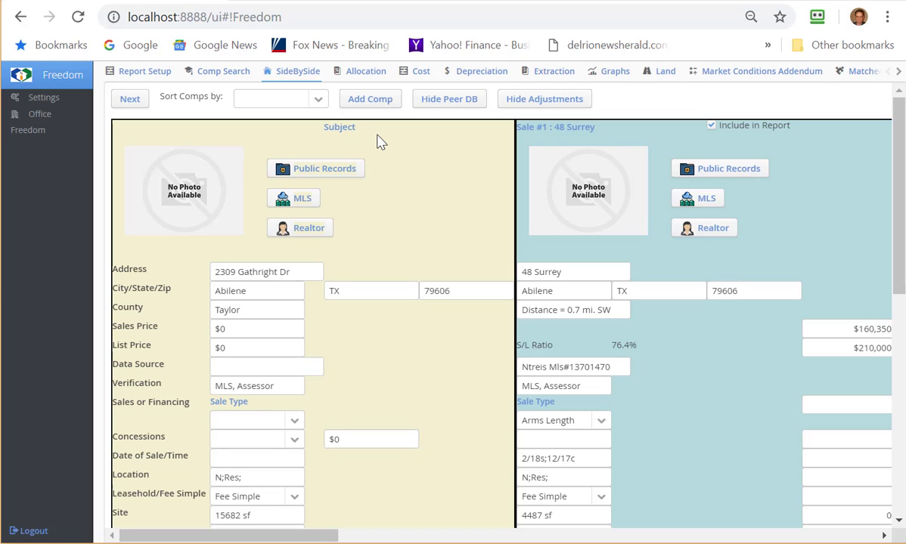
# Check the criteria for sorting the comps without choosing one, and proceed to the appraisal report form.
pyautogui.click(317, 100)
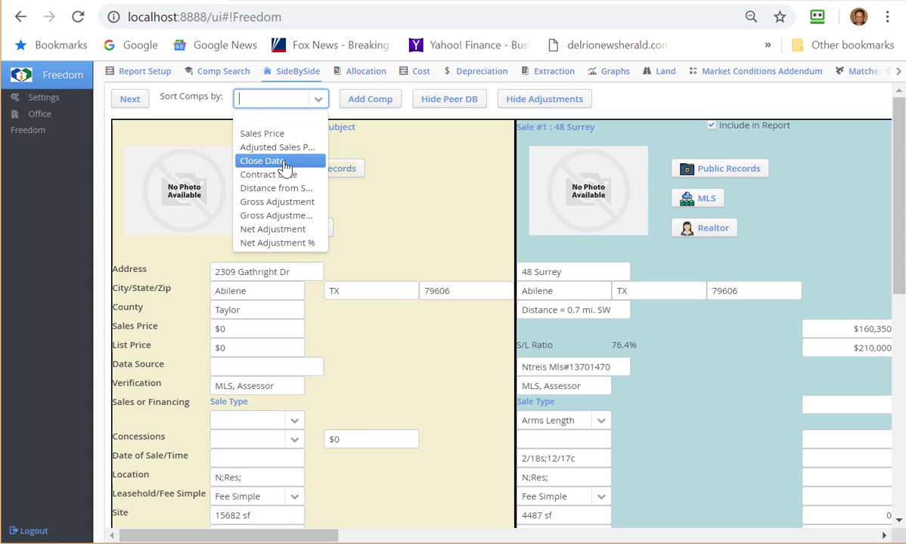
pyautogui.click(408, 139)
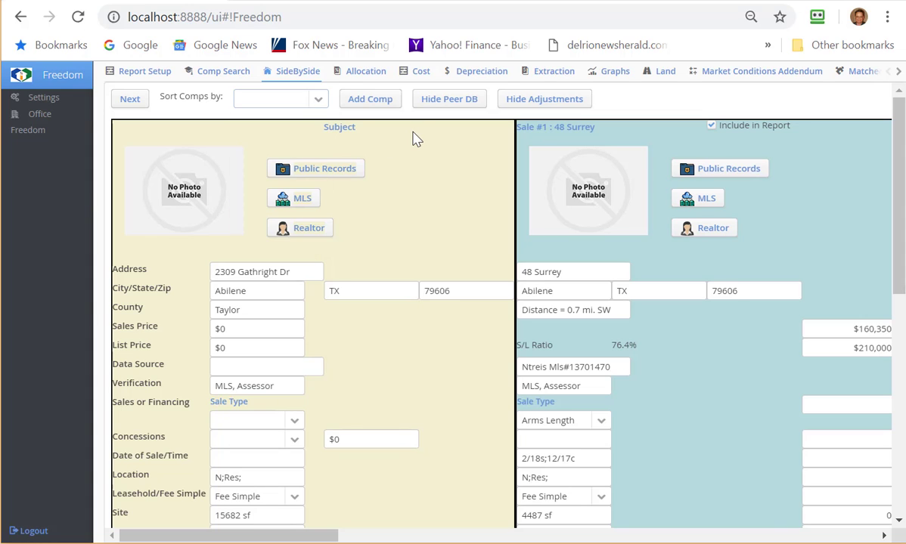
pyautogui.click(127, 107)
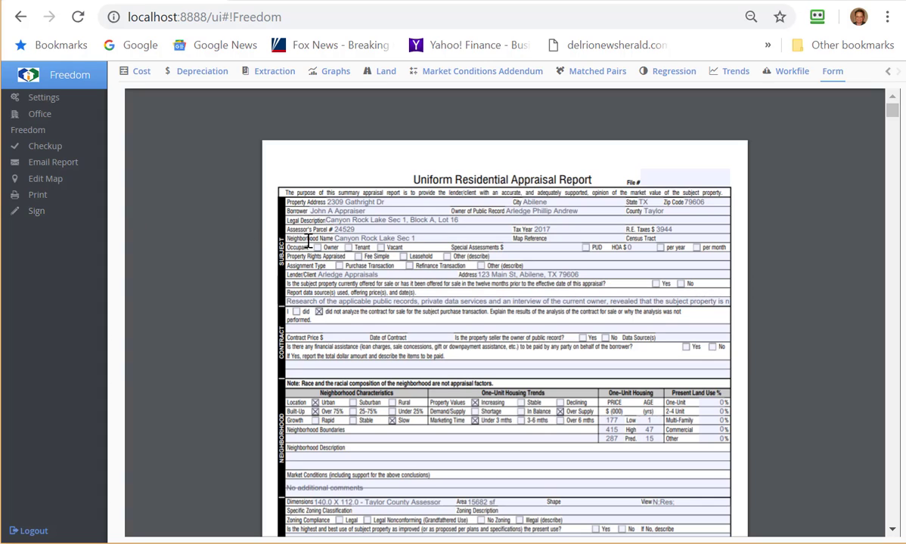
# Review the first page of the Uniform Residential Appraisal Report, from the subject section through the improvements.
pyautogui.scroll(-1, 448, 238)
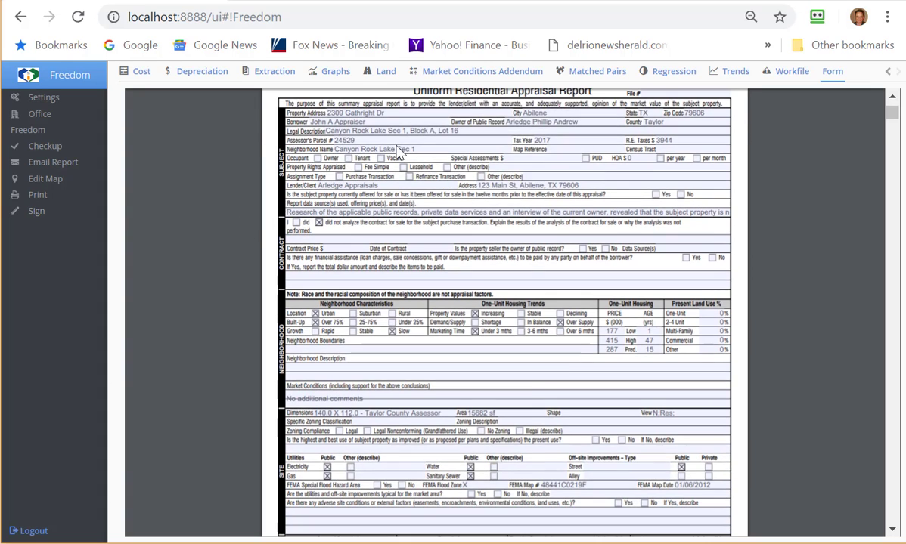
pyautogui.scroll(1, 444, 185)
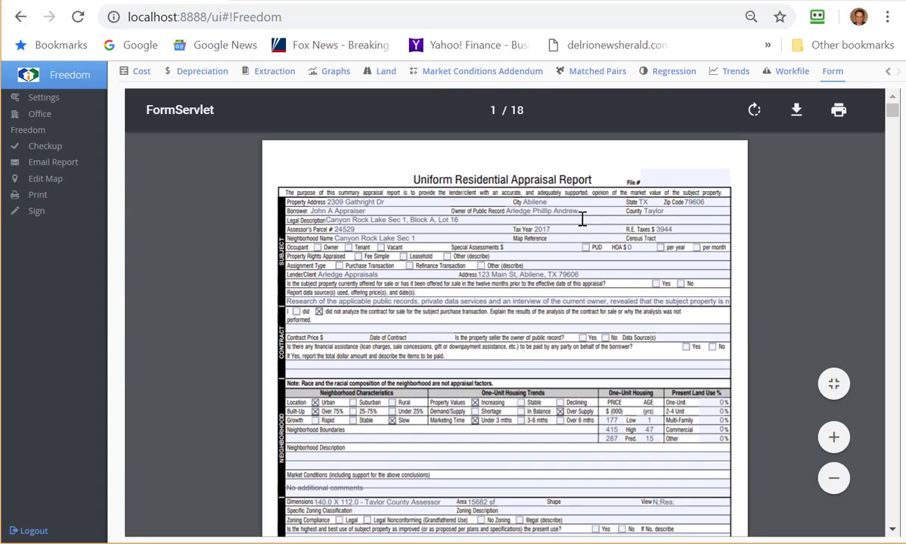
pyautogui.scroll(-1, 461, 253)
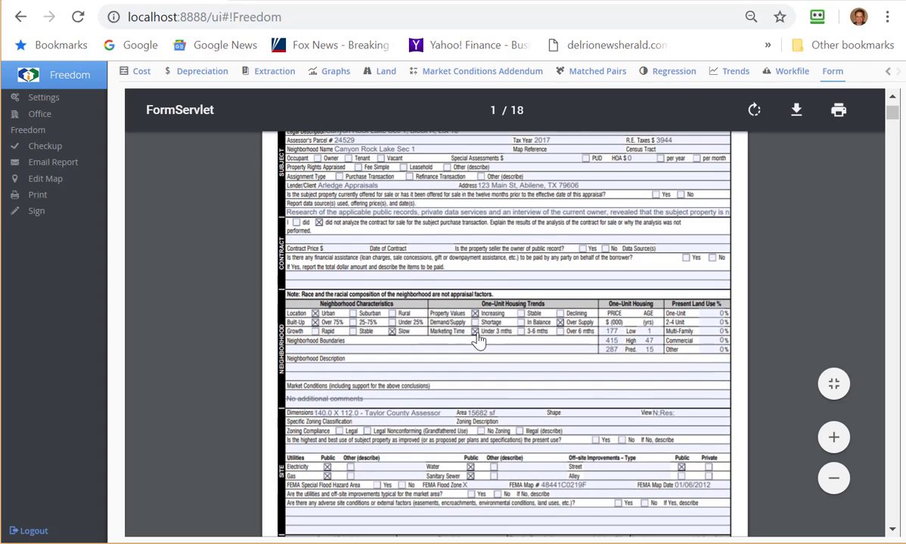
pyautogui.scroll(-1, 477, 340)
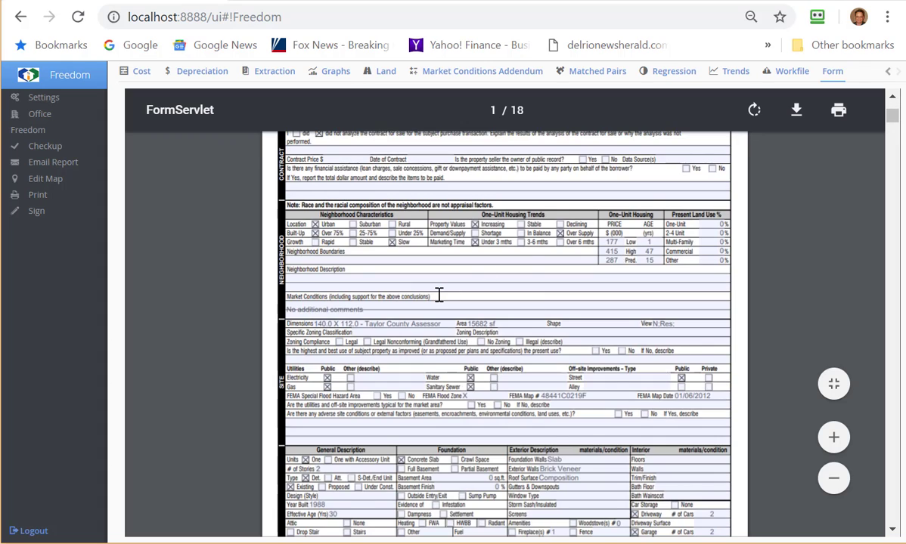
pyautogui.scroll(-1, 437, 295)
pyautogui.scroll(-2, 443, 235)
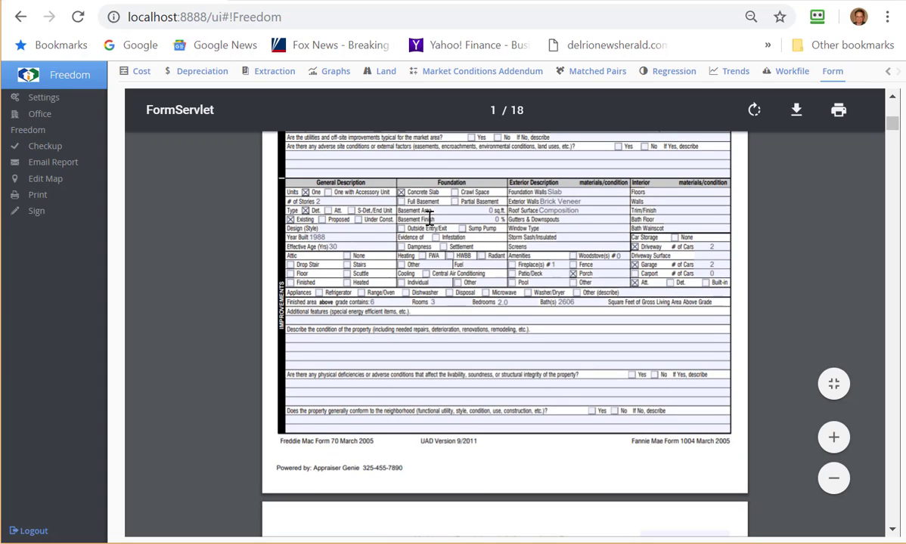
# Review the form's sales comparison grid, reconciliation section and cost approach to value.
pyautogui.scroll(-4, 474, 274)
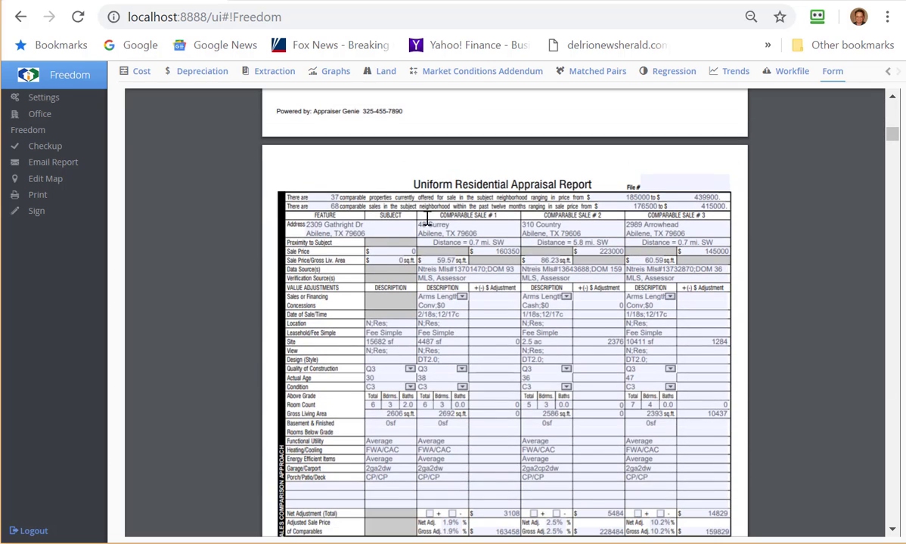
pyautogui.scroll(-3, 542, 333)
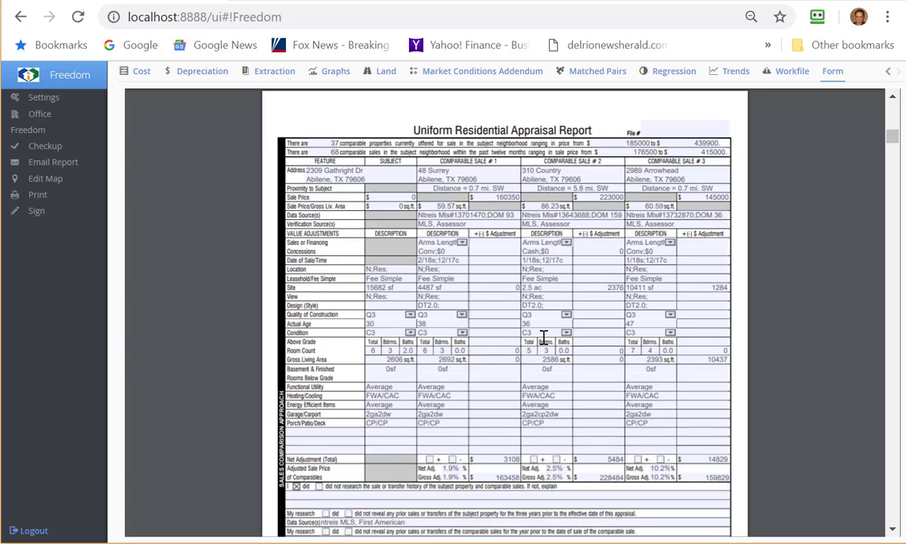
pyautogui.scroll(-8, 533, 340)
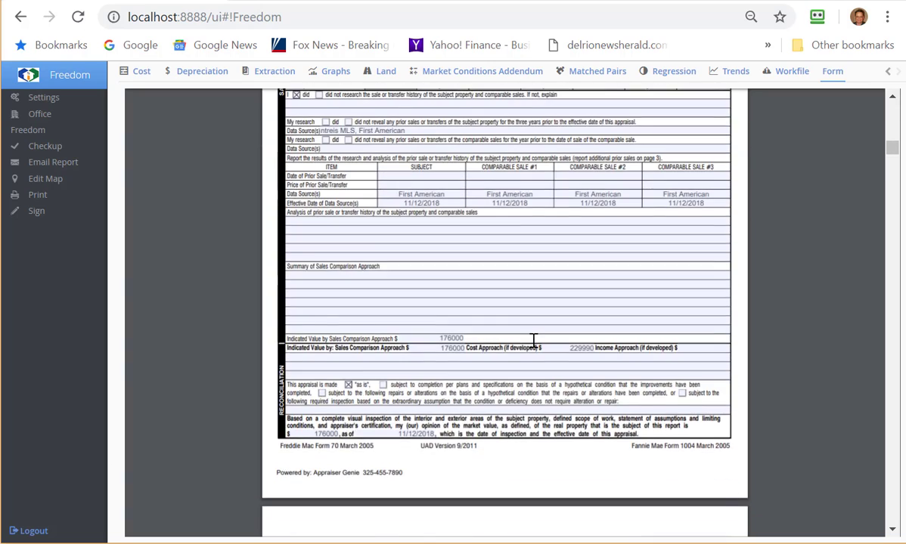
pyautogui.scroll(-3, 533, 340)
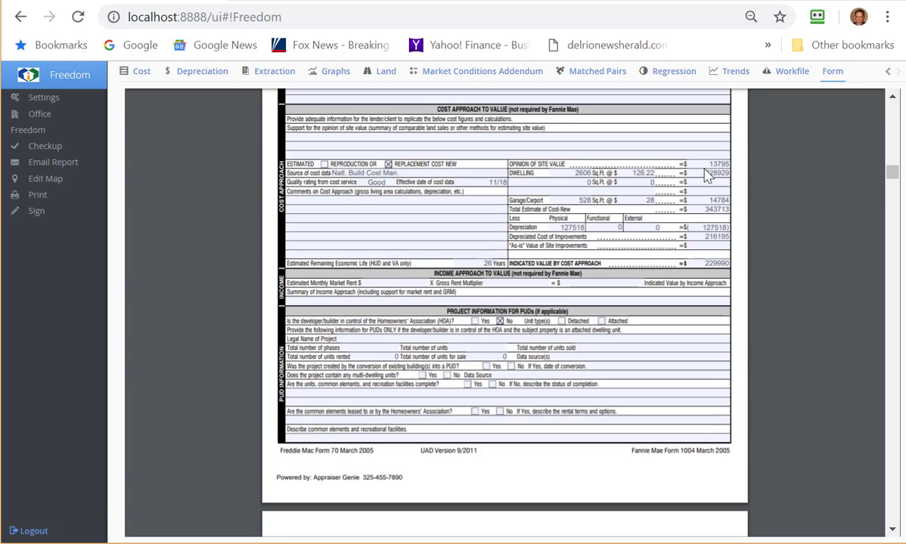
# Review the scope of work and signature pages, and examine the competing listings and repair items in the Supplemental Real Estate Owned Appraisal Addendum.
pyautogui.scroll(-12, 551, 257)
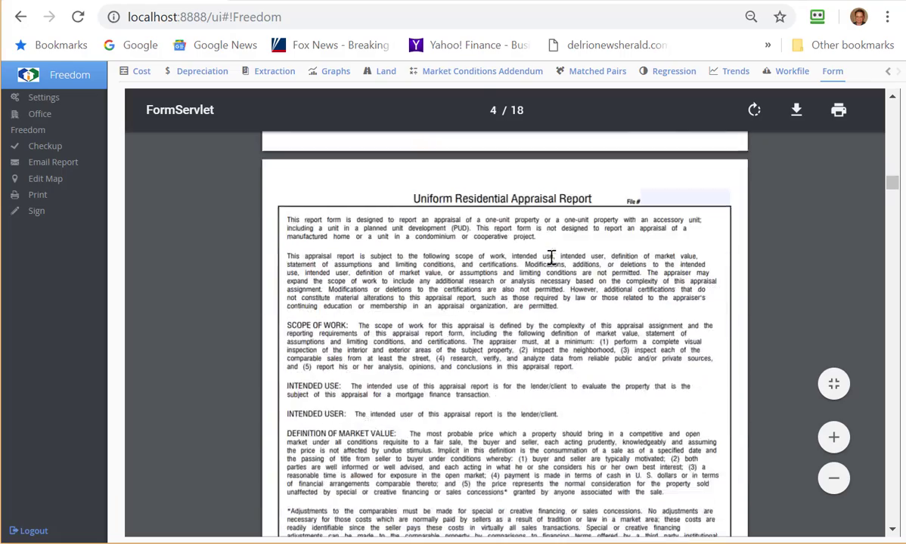
pyautogui.scroll(-12, 551, 257)
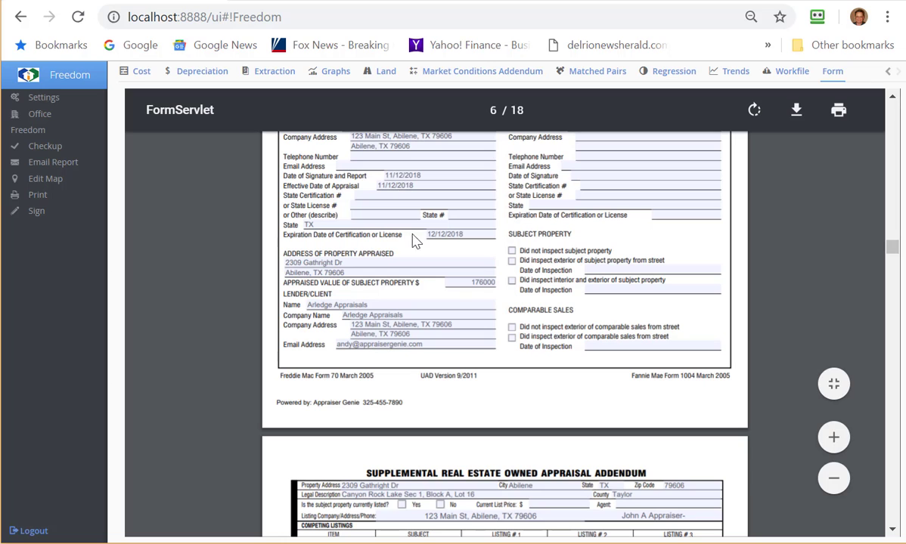
pyautogui.scroll(-1, 521, 310)
pyautogui.scroll(-10, 521, 322)
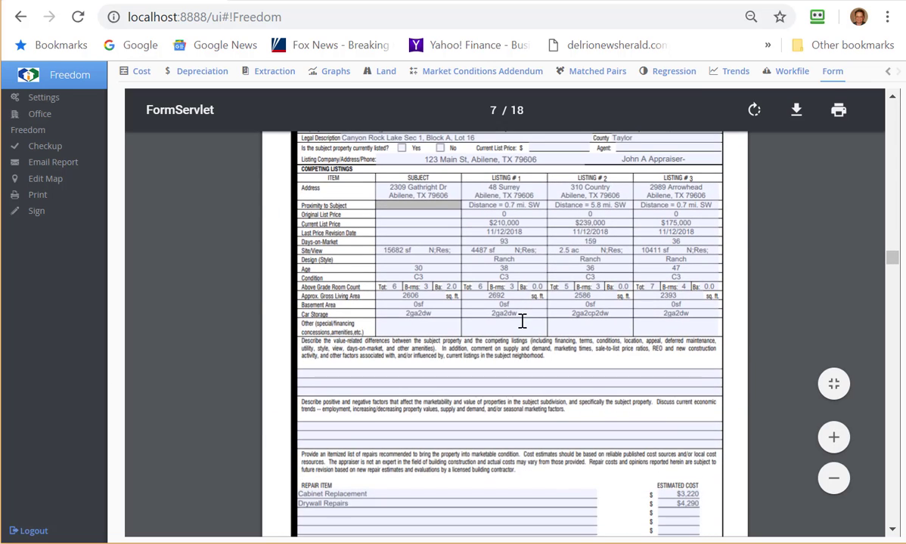
pyautogui.scroll(3, 463, 223)
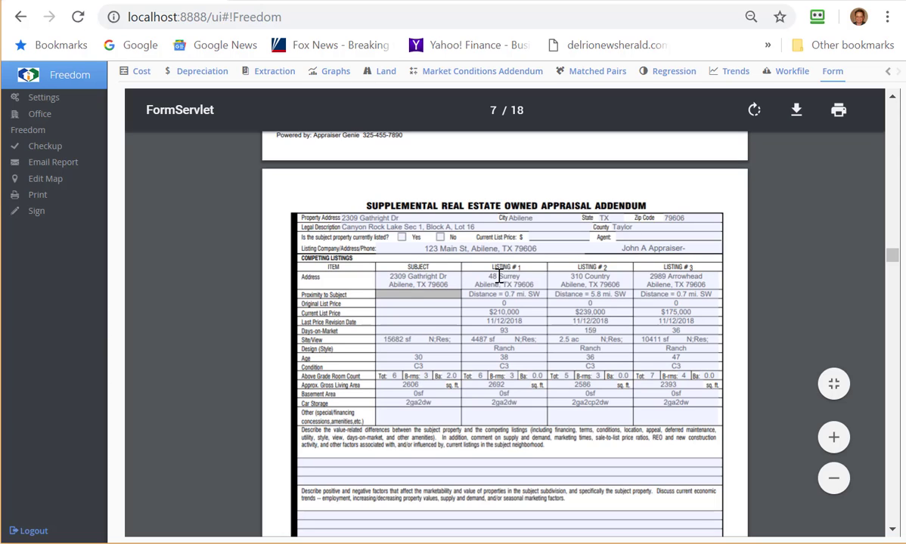
pyautogui.scroll(-4, 503, 306)
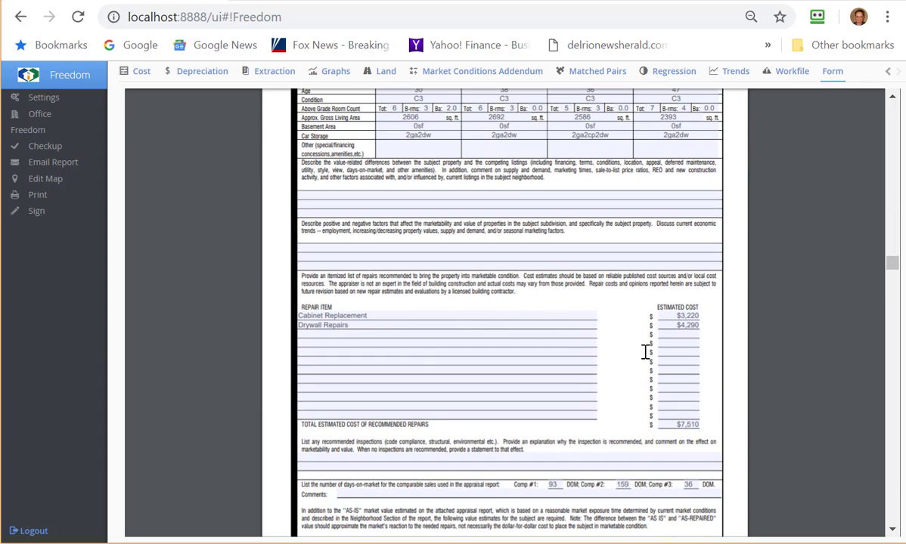
pyautogui.scroll(-1, 644, 352)
# Read the Narrative Addendum's first page, highlighting the fee simple definition, the marketing time trend wording and the initial search count.
pyautogui.scroll(-5, 481, 342)
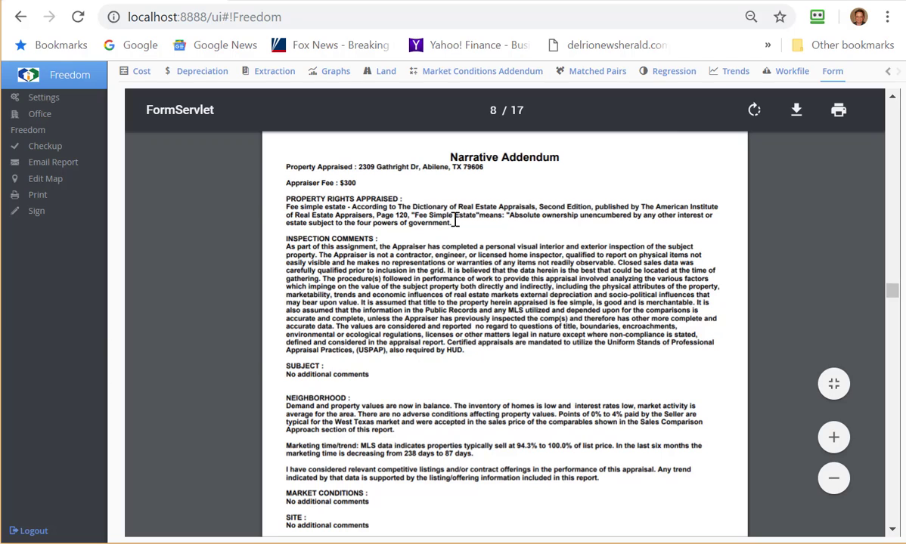
pyautogui.tripleClick(338, 212)
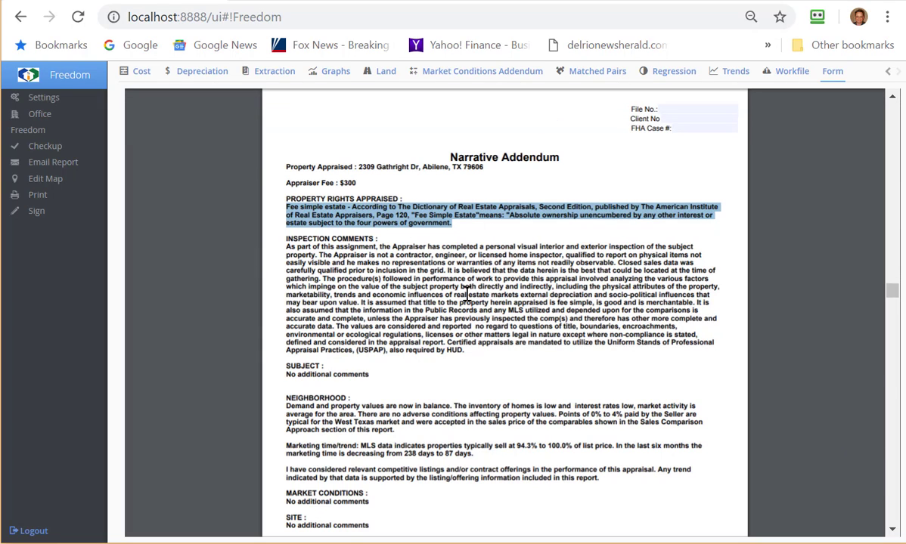
pyautogui.scroll(-3, 507, 274)
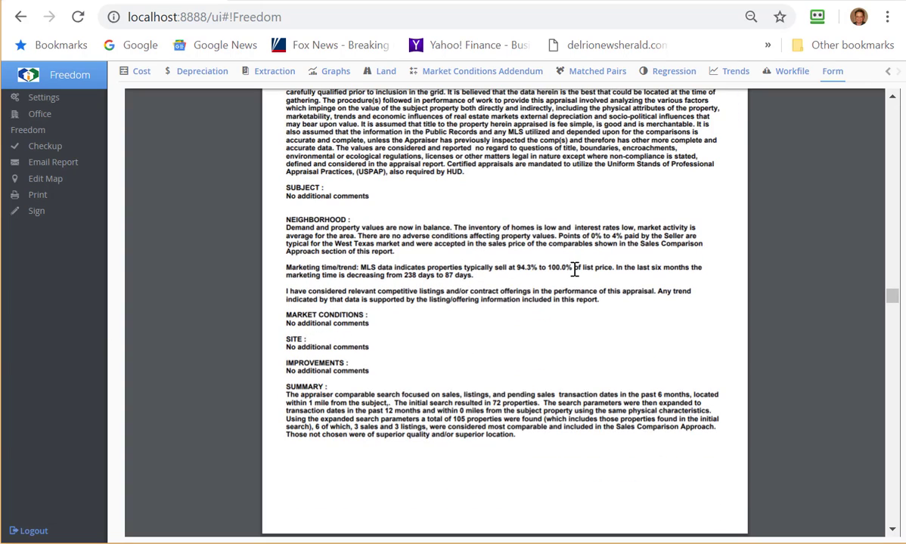
pyautogui.moveTo(573, 269); pyautogui.dragTo(515, 269)
pyautogui.moveTo(472, 277); pyautogui.dragTo(407, 278)
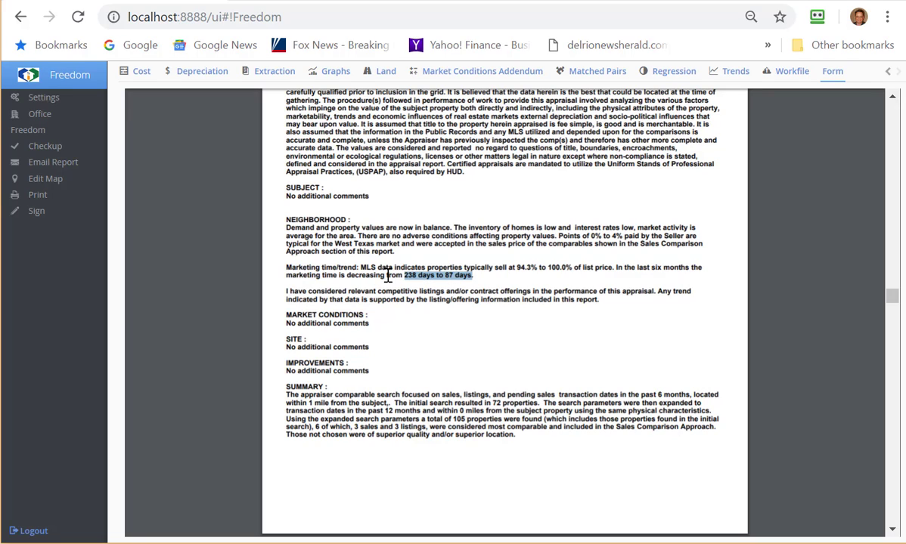
pyautogui.moveTo(384, 275); pyautogui.dragTo(347, 275)
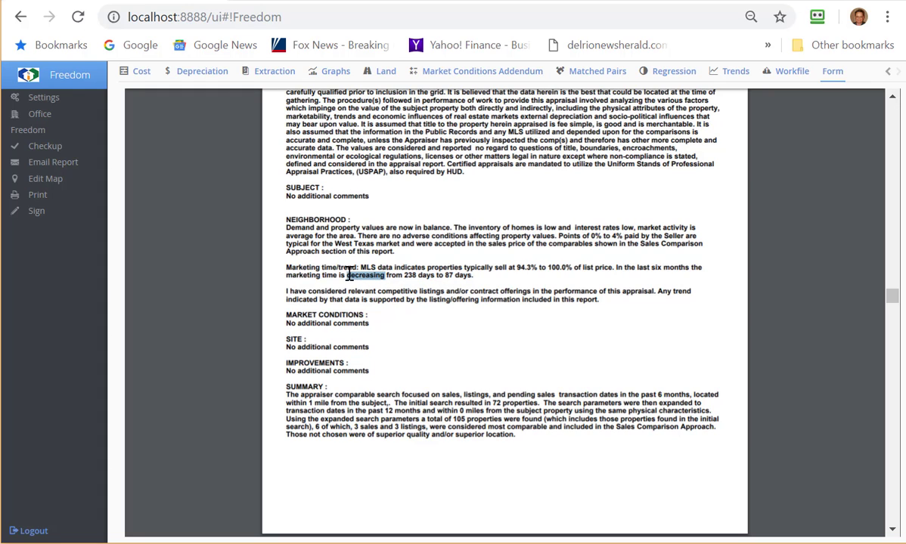
pyautogui.scroll(-3, 468, 329)
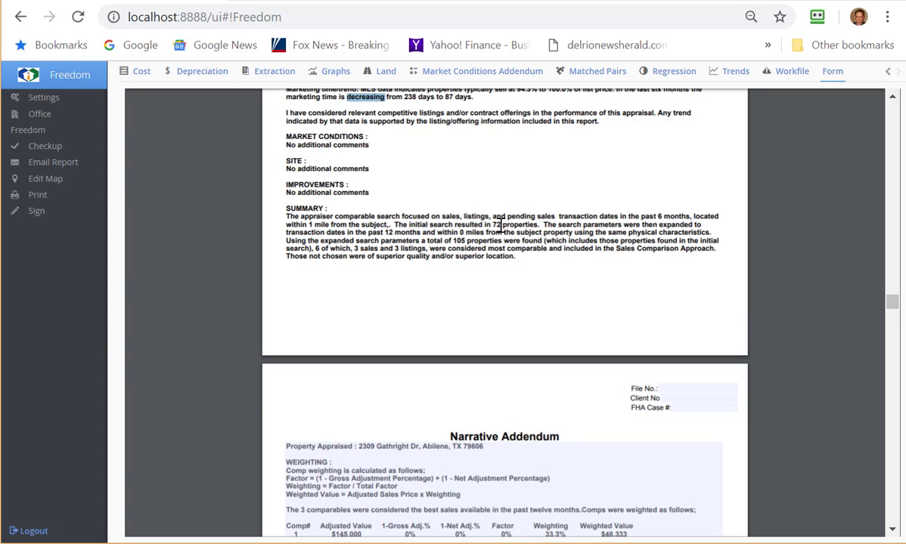
pyautogui.doubleClick(496, 224)
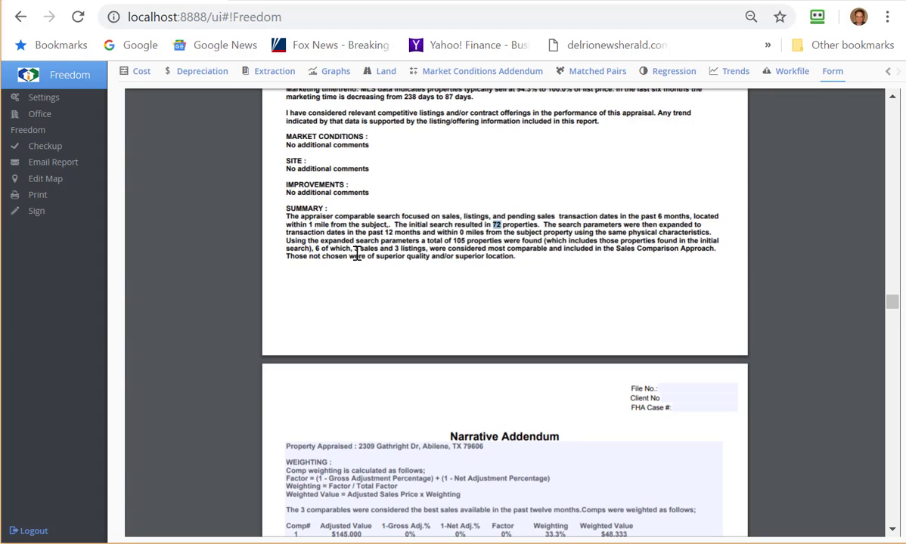
# Examine the comp weighting table, the cost and income approach comments, and the subject and comparable sales history in the Narrative Addendum.
pyautogui.scroll(-4, 428, 270)
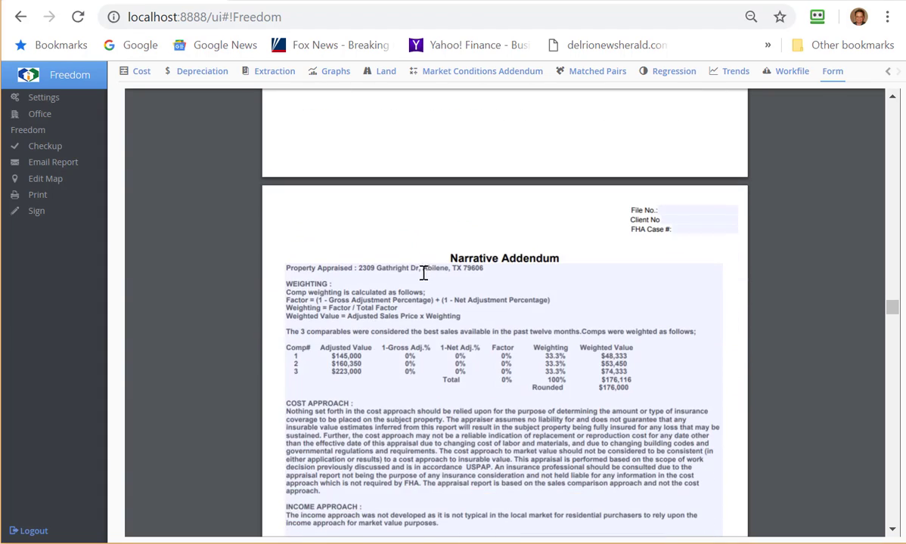
pyautogui.click(631, 298)
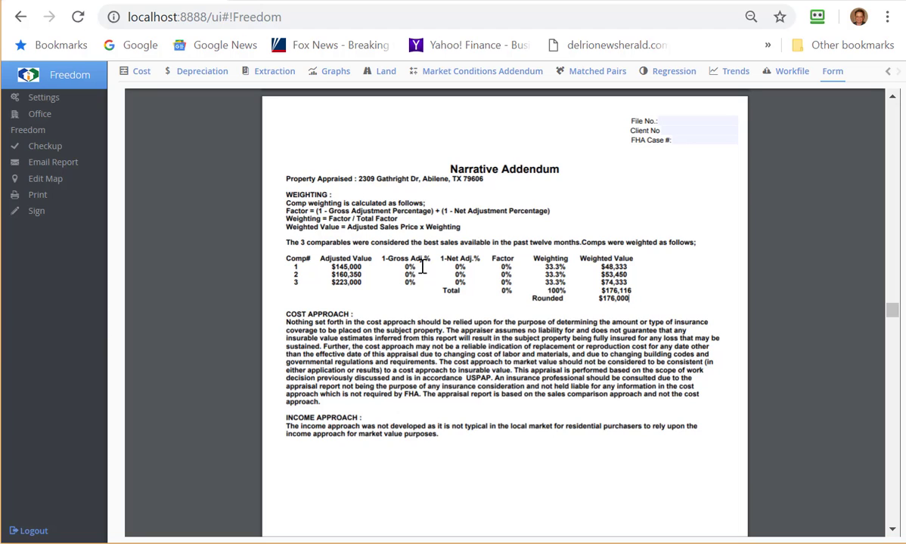
pyautogui.scroll(-7, 422, 266)
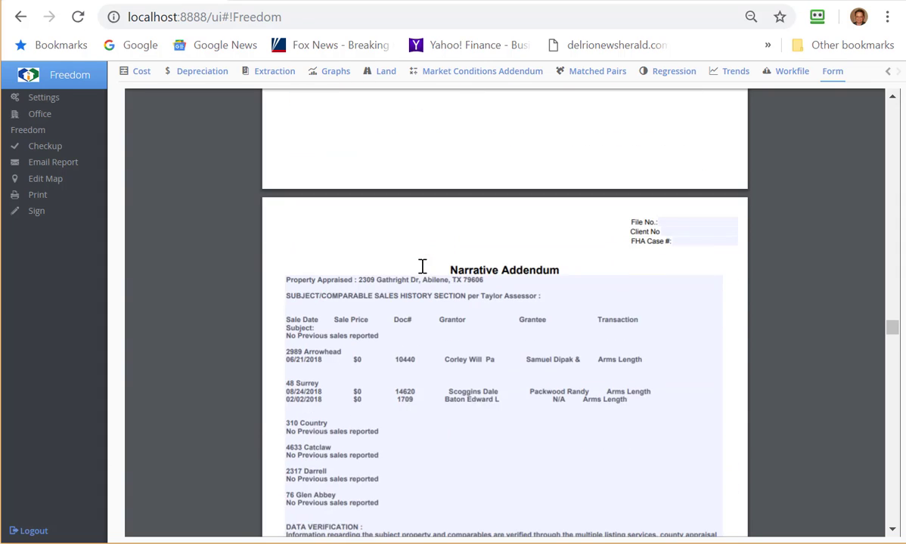
pyautogui.scroll(-1, 422, 267)
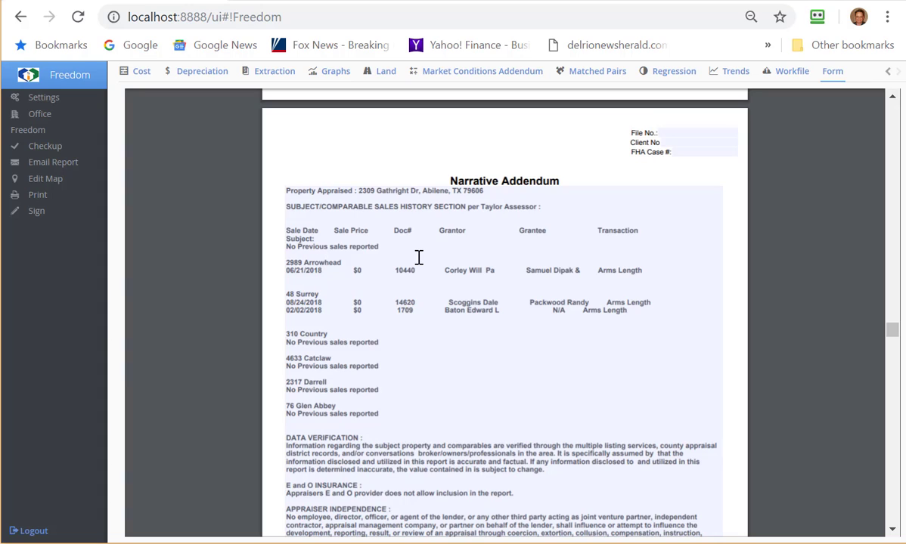
pyautogui.scroll(-1, 418, 259)
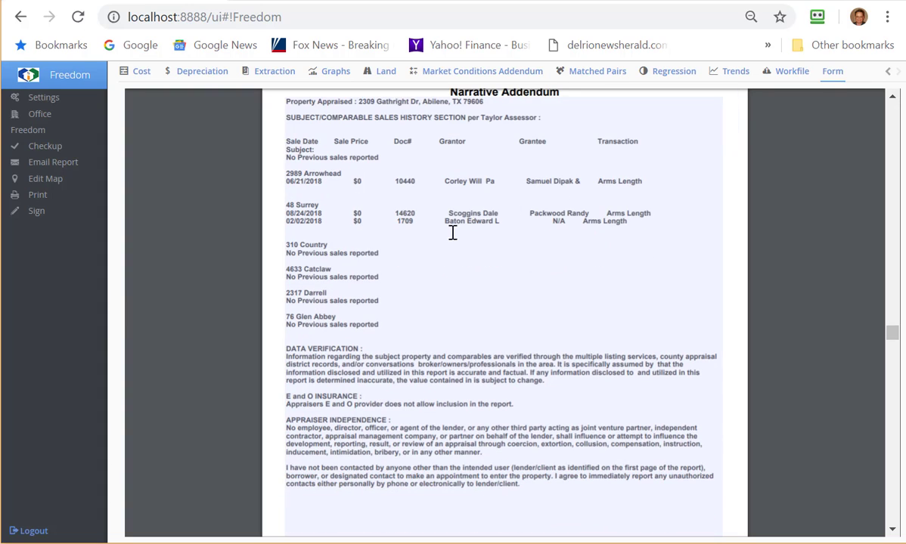
# Look through the market graph pages of the report, from the price and days-on-market trends to the sales GLA distribution.
pyautogui.scroll(-9, 468, 260)
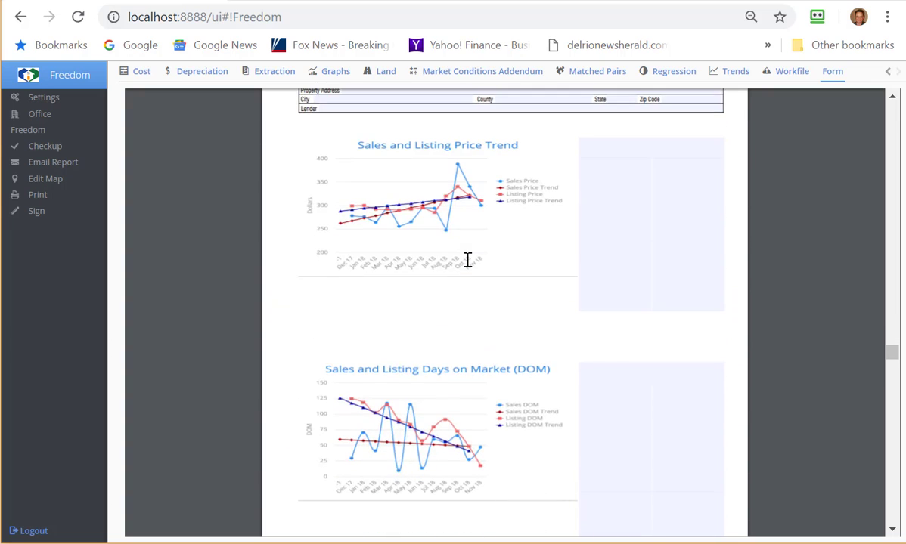
pyautogui.scroll(-6, 468, 260)
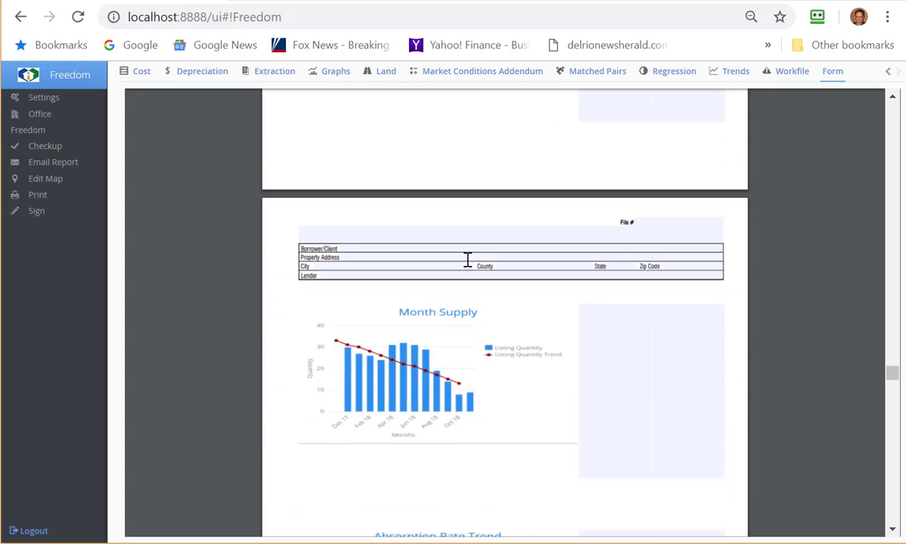
pyautogui.scroll(-8, 467, 260)
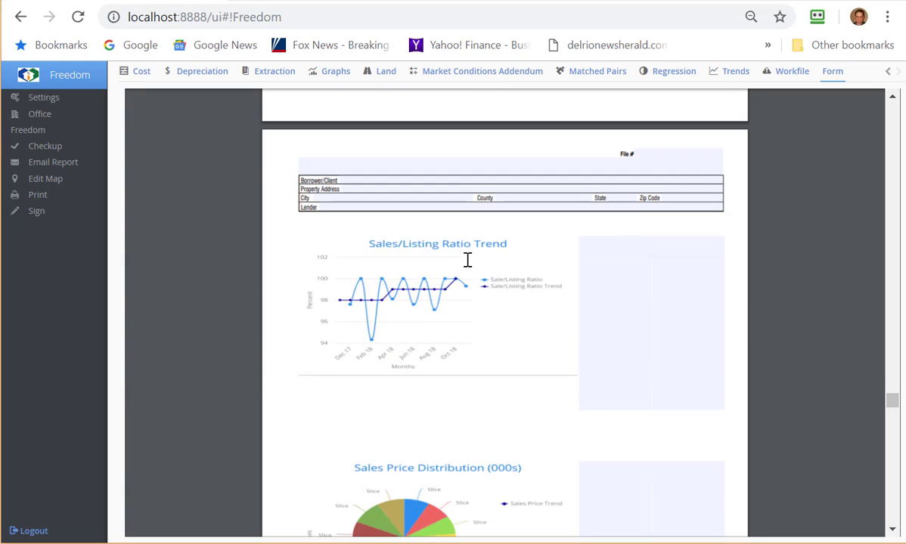
pyautogui.scroll(-7, 415, 333)
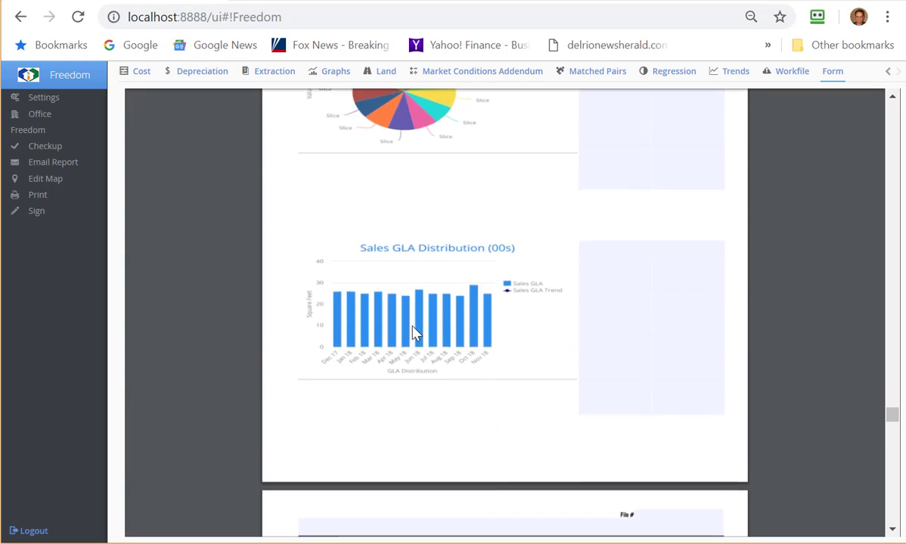
pyautogui.scroll(-1, 415, 333)
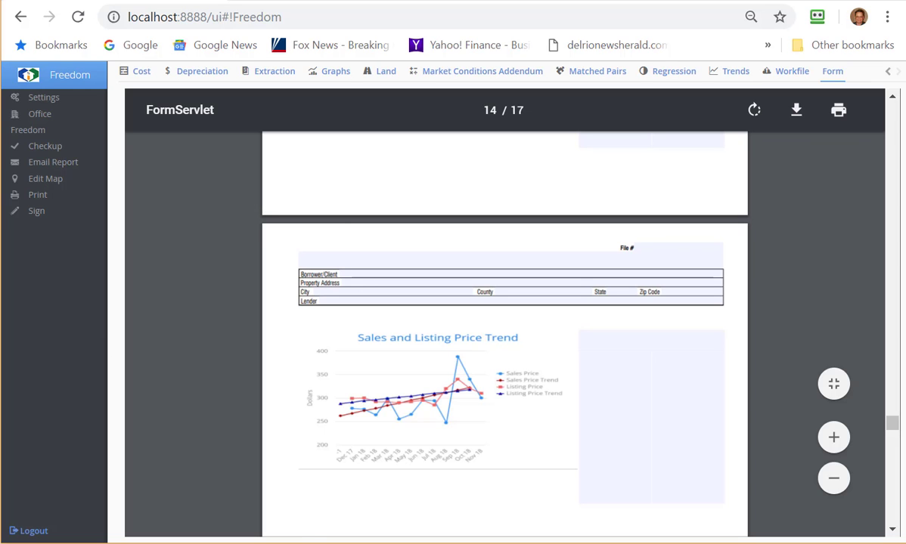
# Switch to the Photos window showing the Freedom logo and contact details.
pyautogui.moveTo(803, 540)
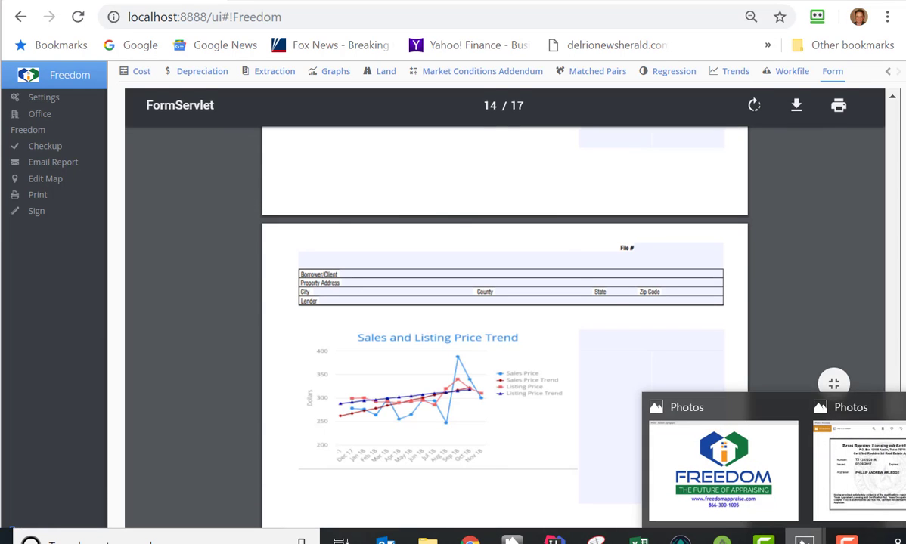
pyautogui.click(732, 517)
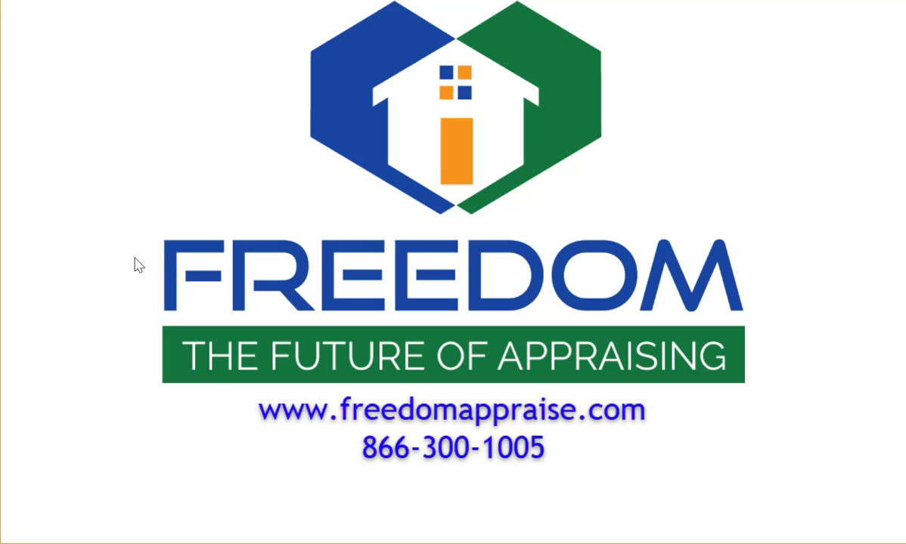